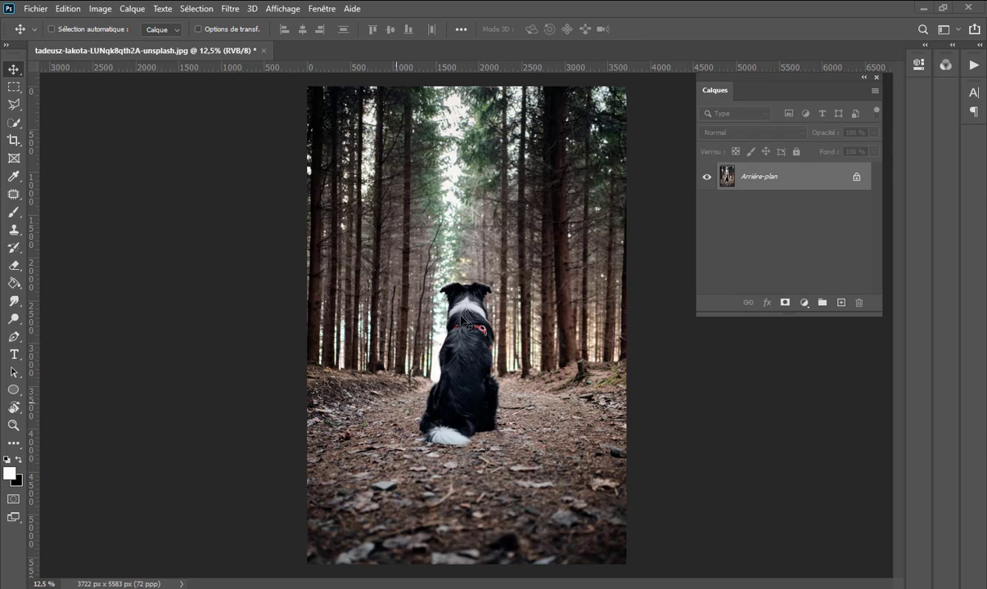
# - Auto-select the dog with Sélection > Sujet and switch to the Quick Selection tool
pyautogui.click(205, 10)
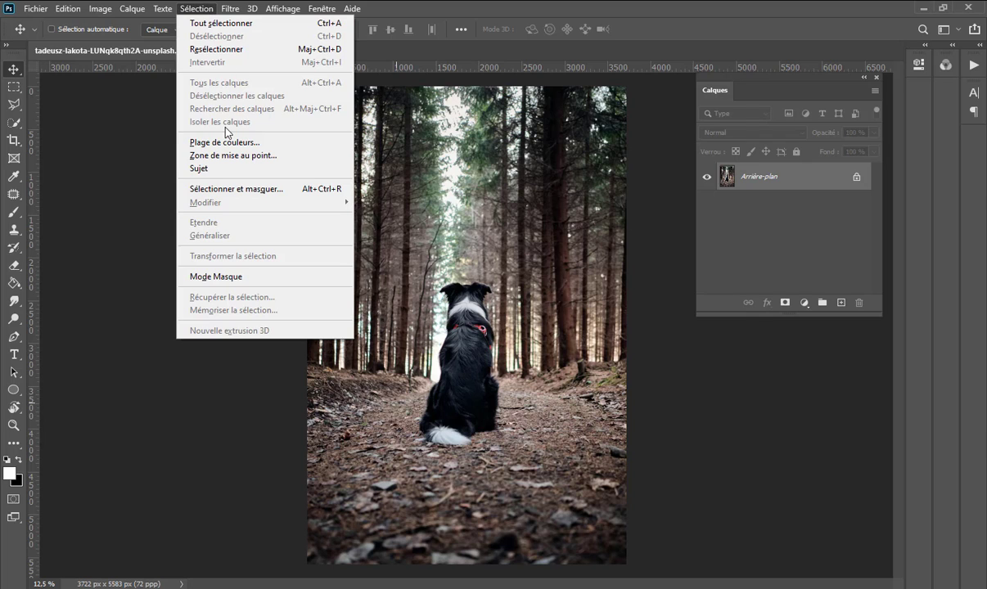
pyautogui.click(274, 167)
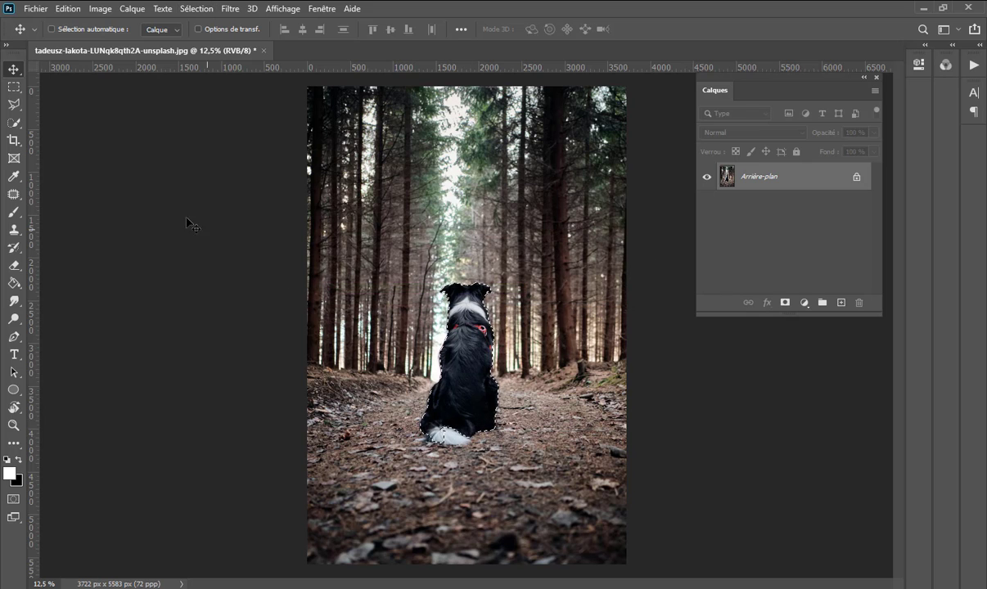
pyautogui.click(17, 126)
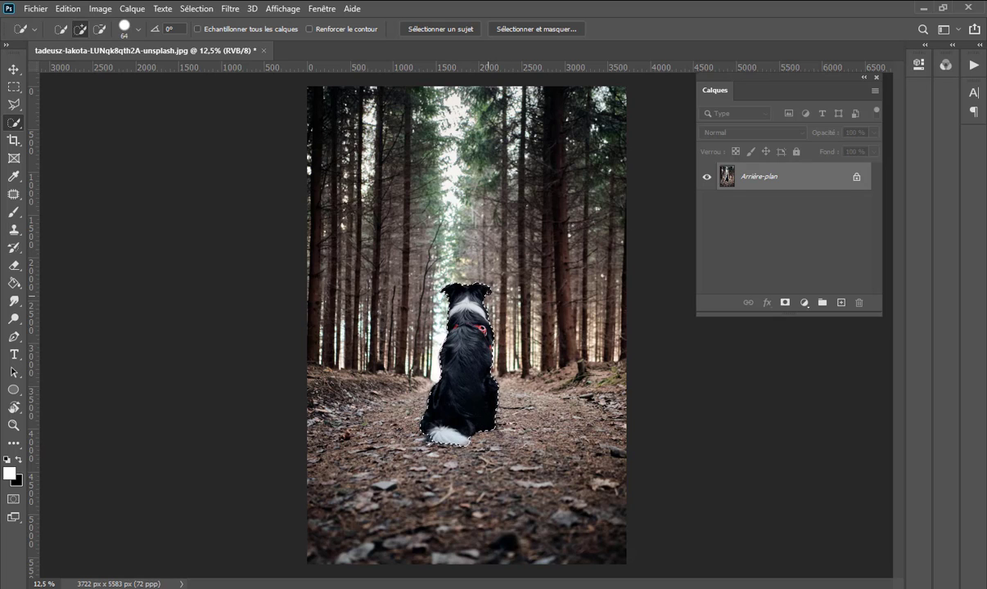
# - Open Sélectionner et masquer and preview the dog selection in Incrustation (red overlay) mode
pyautogui.click(516, 29)
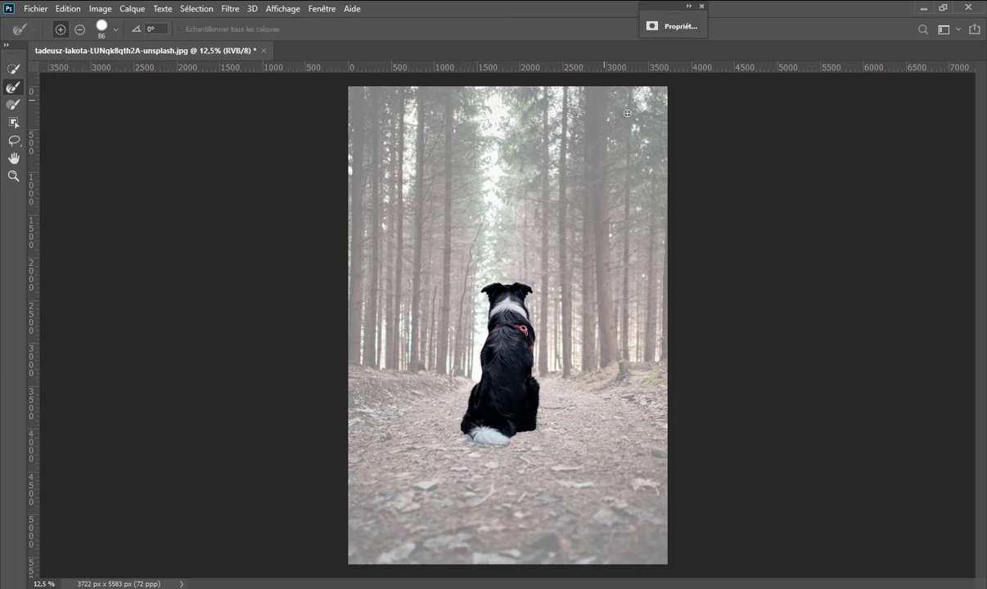
pyautogui.click(675, 27)
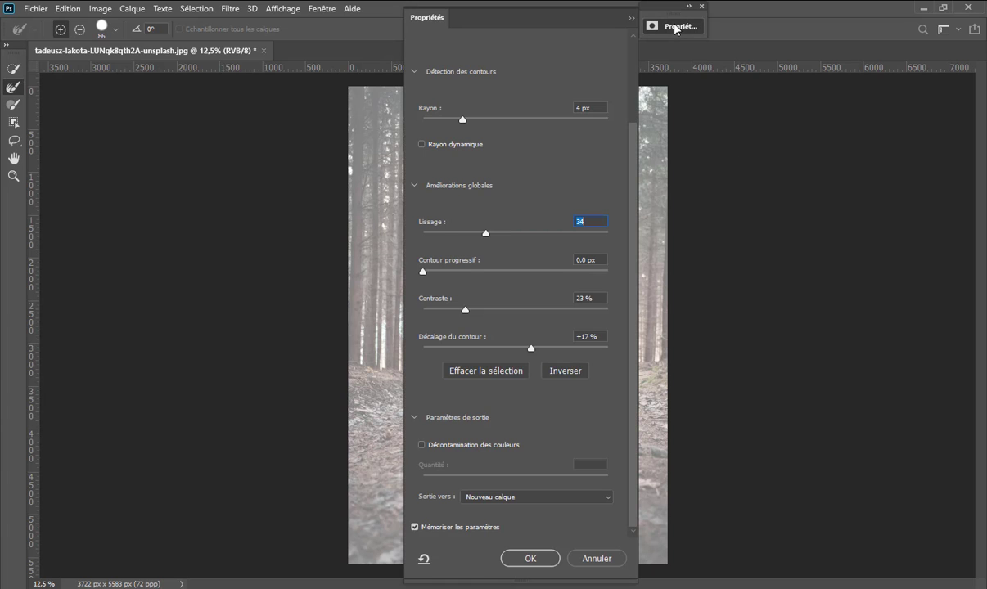
pyautogui.moveTo(546, 60); pyautogui.dragTo(771, 38)
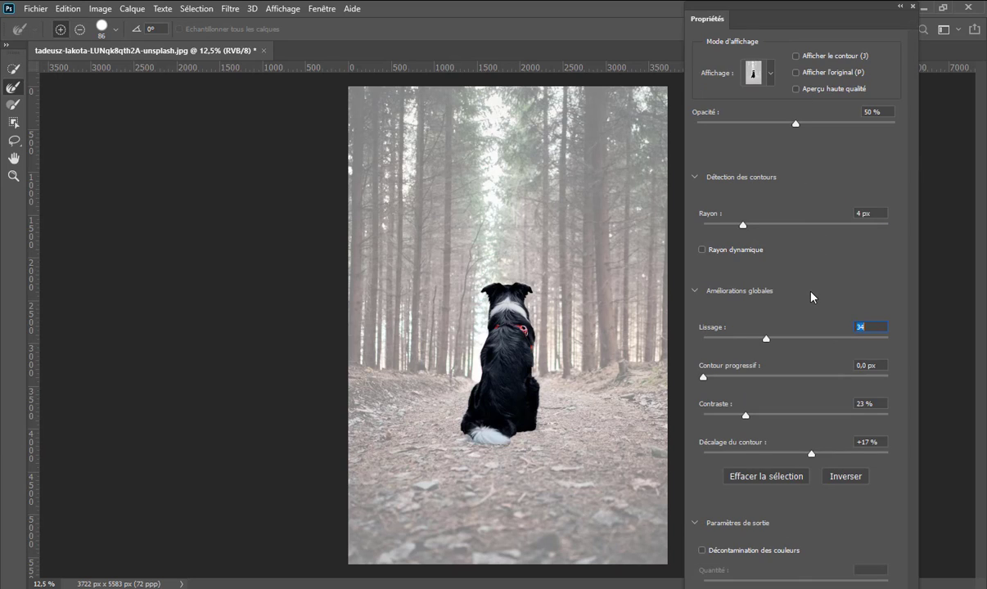
pyautogui.click(770, 74)
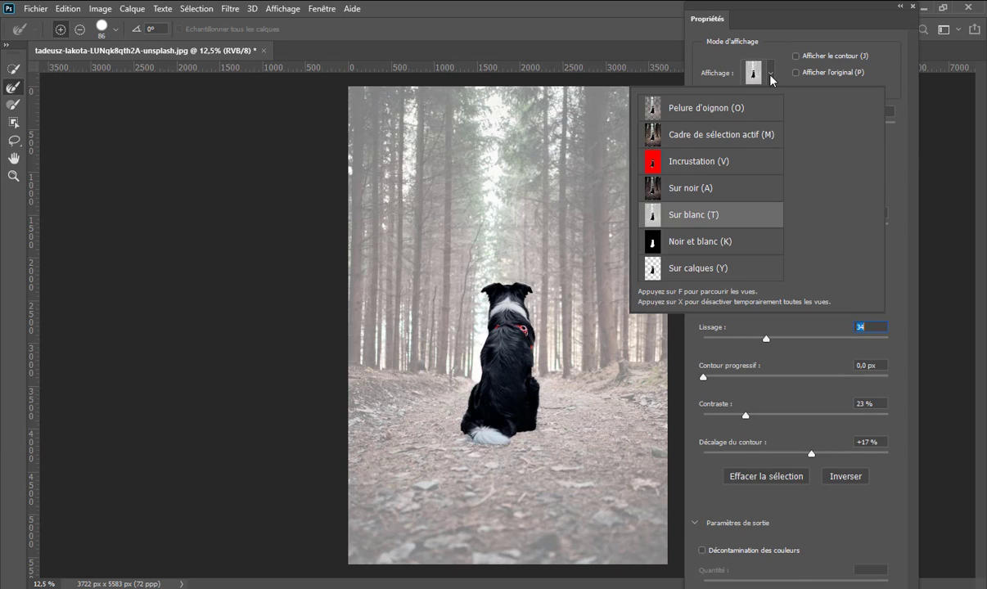
pyautogui.click(707, 168)
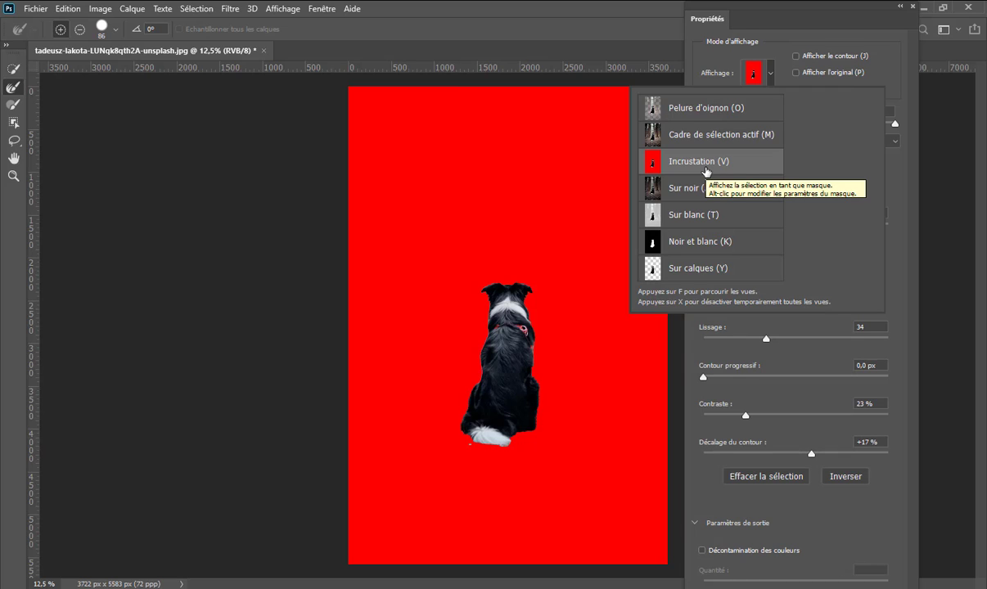
pyautogui.click(470, 449)
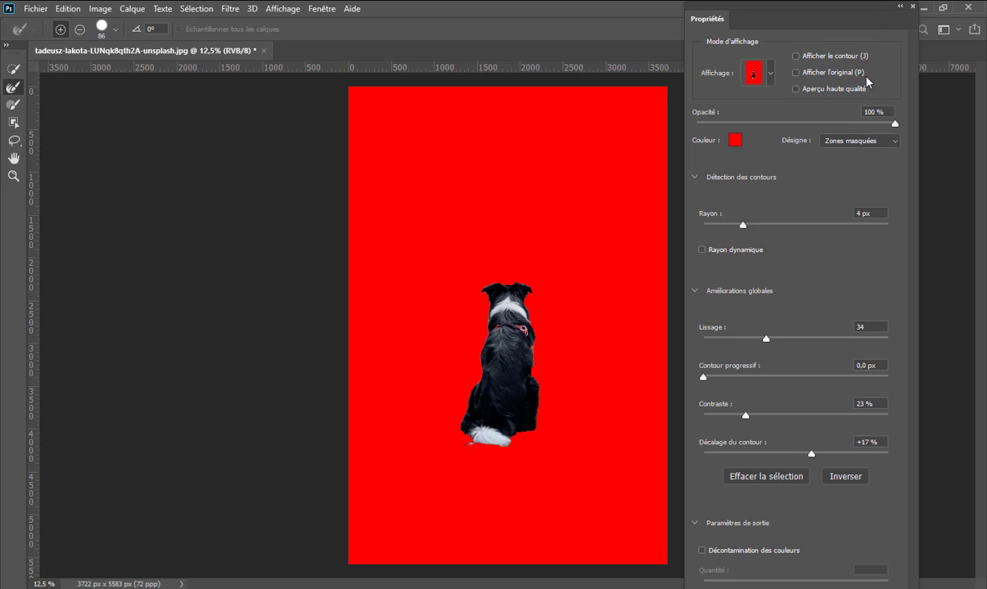
# - Set Sortie vers to Nouveau calque and apply, putting the dog on Arrière-plan copie
pyautogui.click(900, 8)
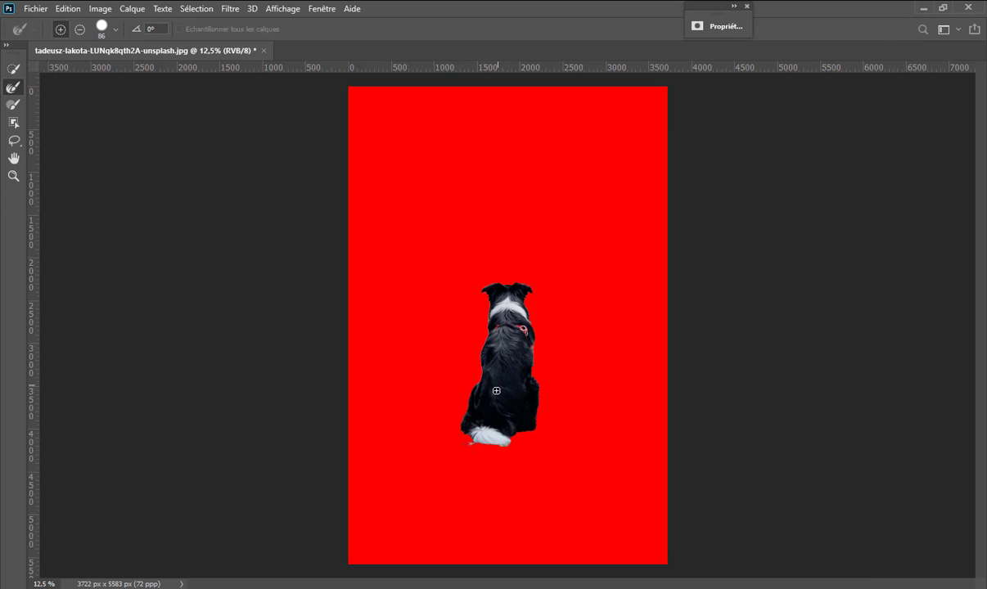
pyautogui.click(725, 27)
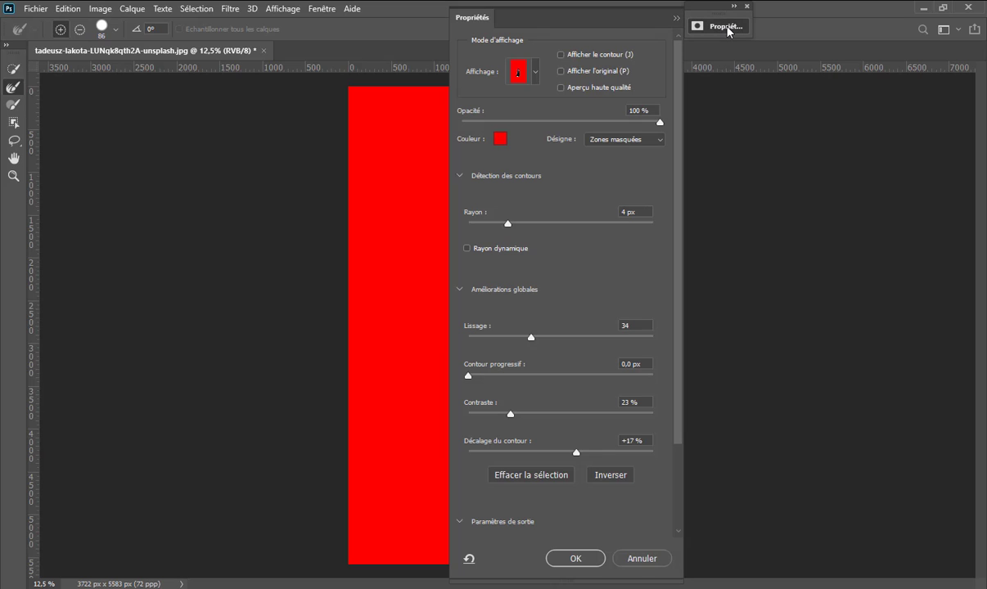
pyautogui.scroll(-3, 678, 342)
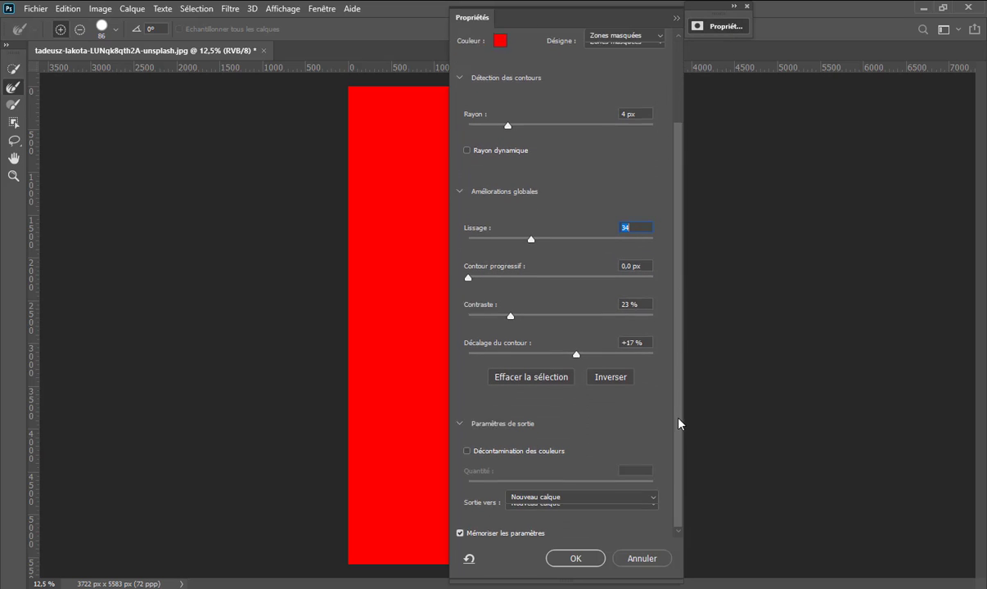
pyautogui.click(596, 497)
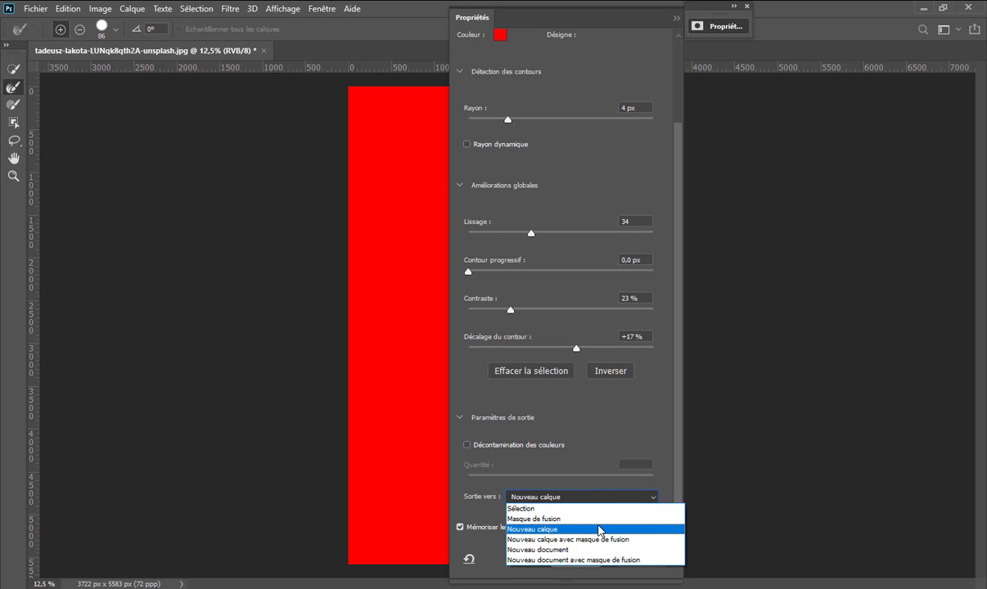
pyautogui.click(581, 529)
pyautogui.click(588, 561)
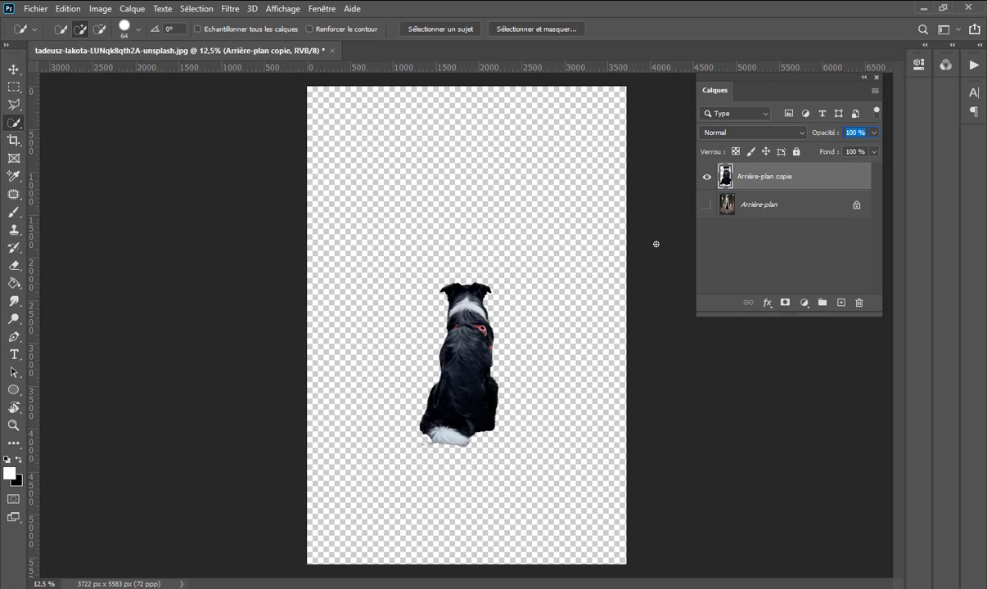
# - Duplicate the forest background as Arrière-plan copie 2 and convert it to a smart object
pyautogui.click(707, 206)
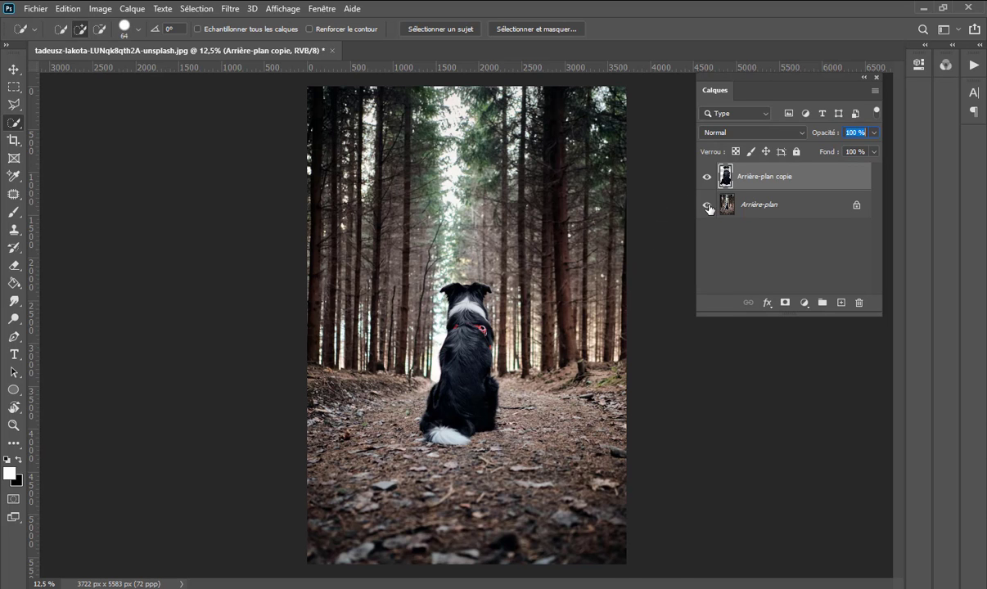
pyautogui.click(707, 206)
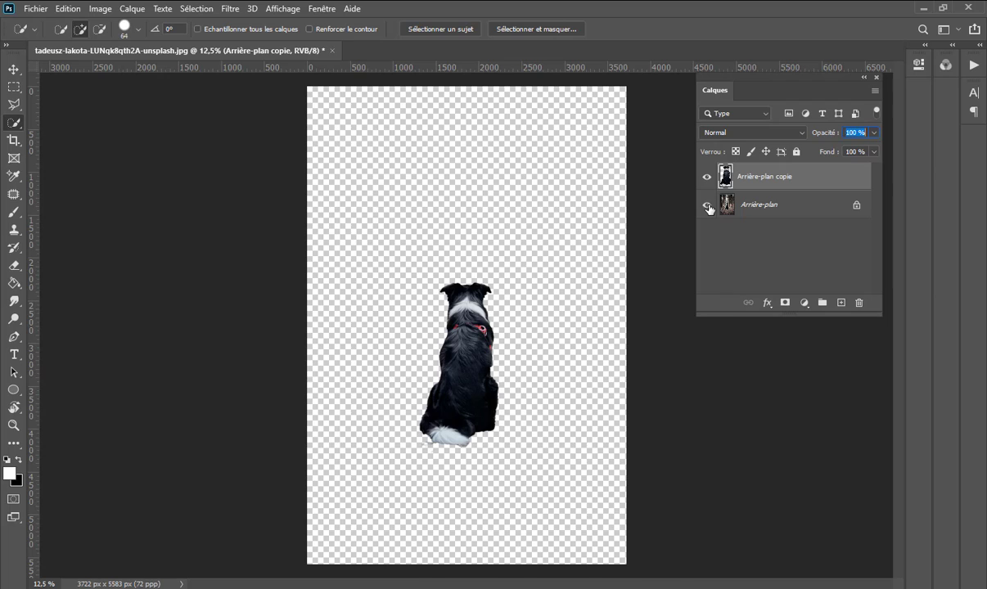
pyautogui.click(708, 206)
pyautogui.moveTo(769, 205)
pyautogui.mouseDown()
pyautogui.moveTo(846, 288)
pyautogui.moveTo(842, 303)
pyautogui.mouseUp()
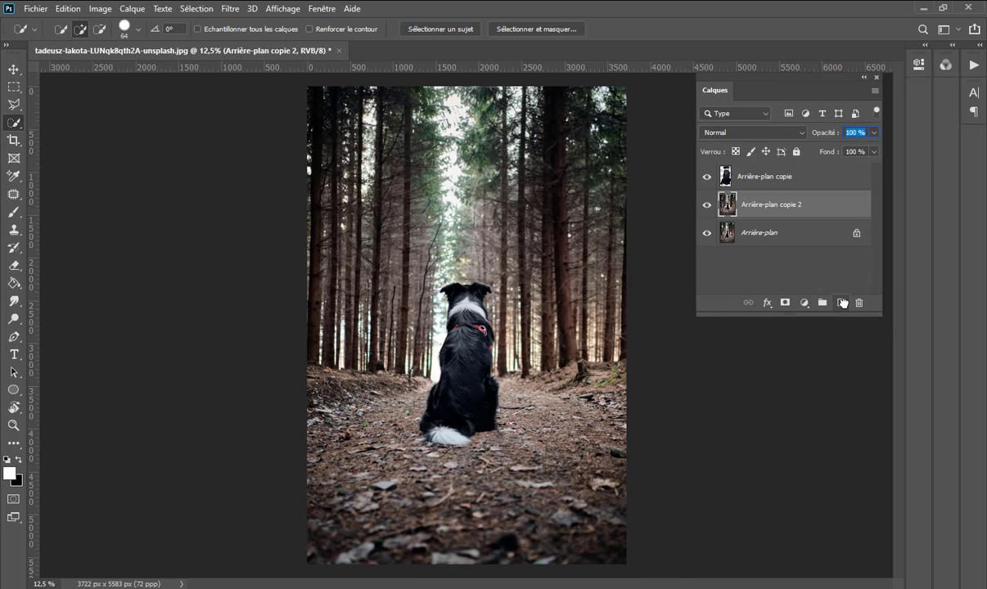
pyautogui.rightClick(830, 208)
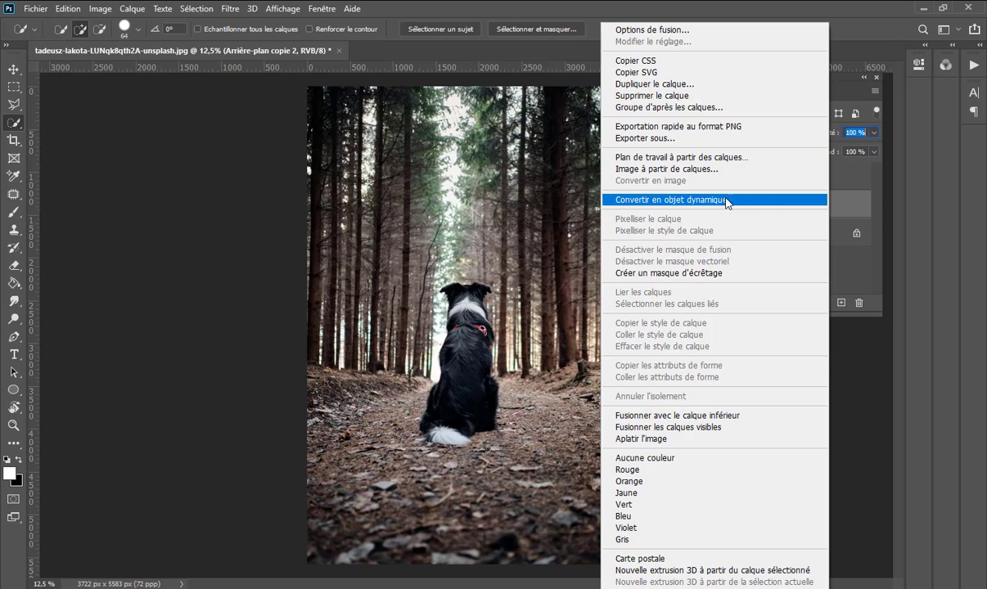
pyautogui.click(689, 199)
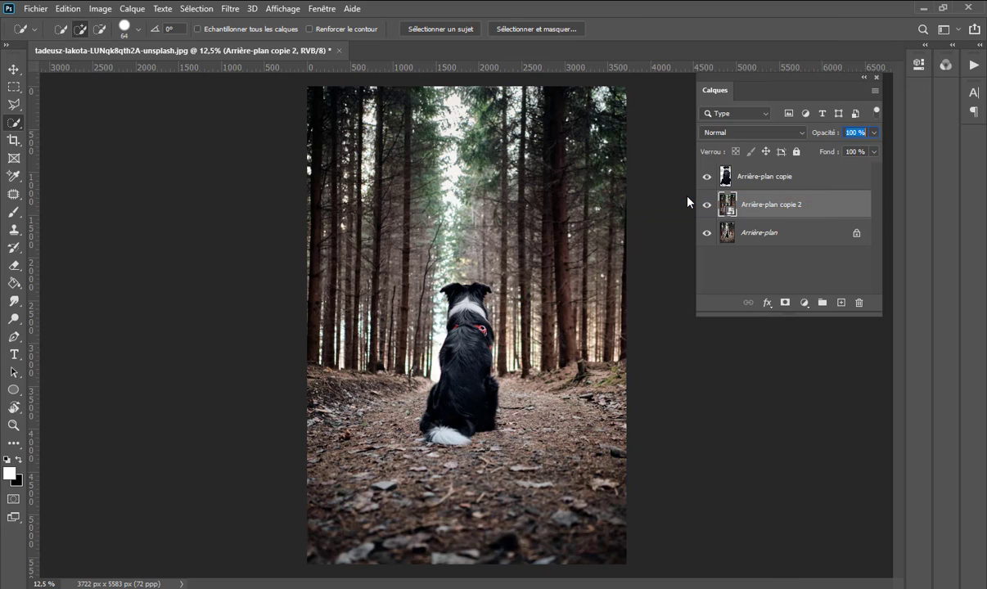
pyautogui.click(804, 302)
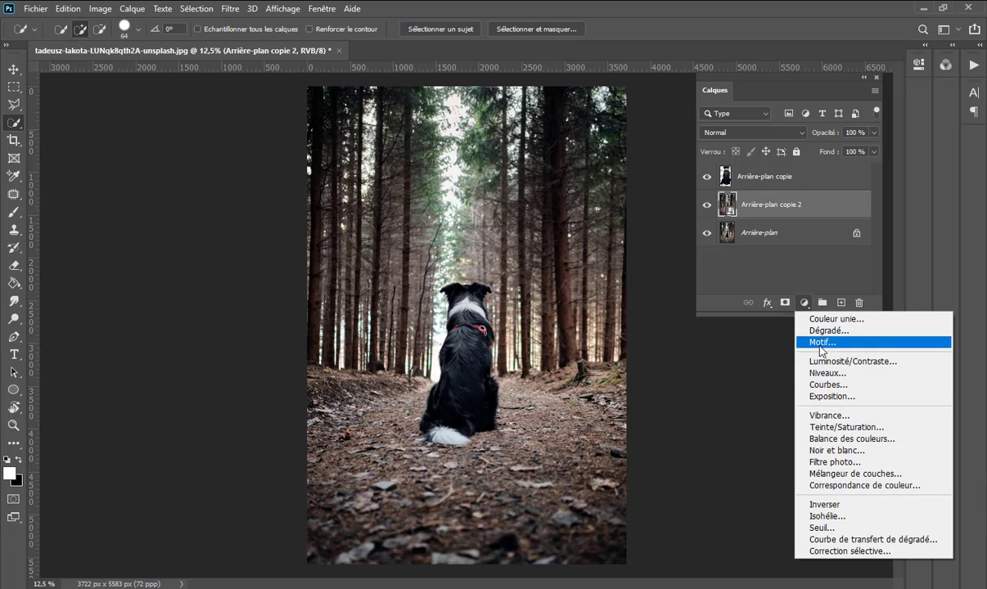
# - Add a Correspondance de couleur adjustment using the EdgyAmber preset
pyautogui.click(843, 485)
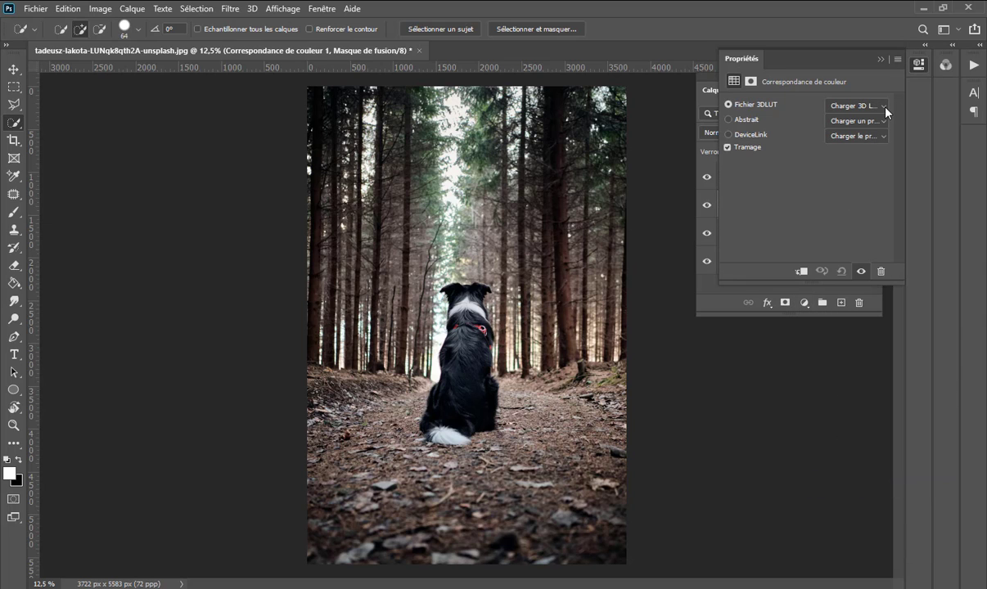
pyautogui.click(885, 111)
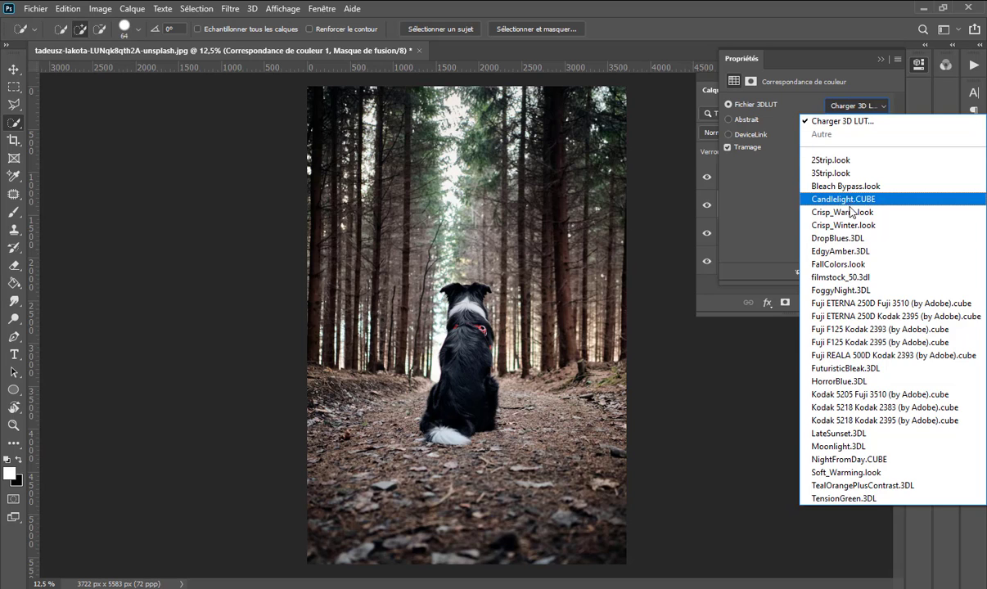
pyautogui.click(854, 251)
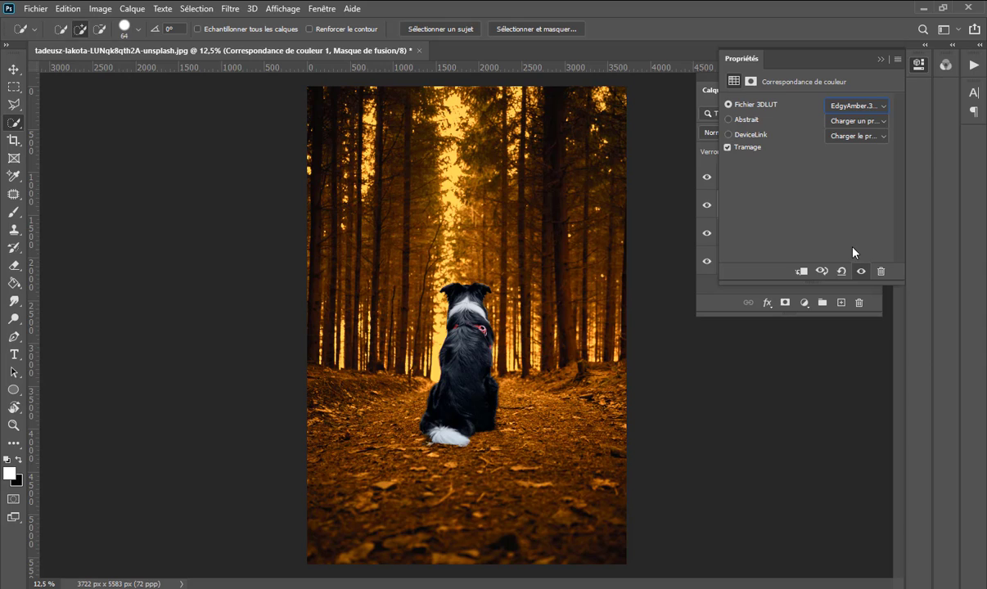
pyautogui.click(880, 59)
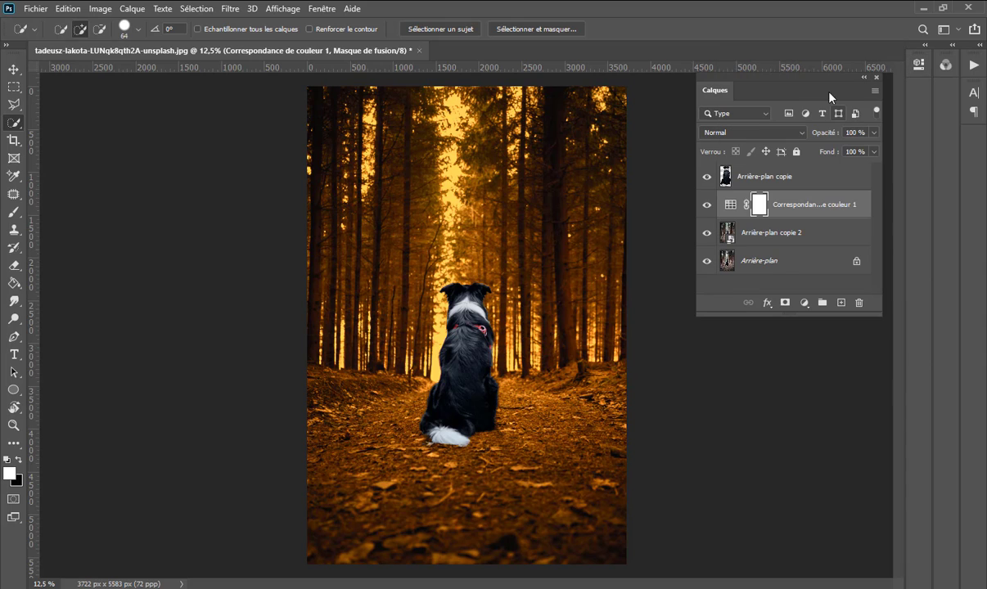
# - Blend the colour grade layer in Lumière tamisée at about 70% opacity
pyautogui.moveTo(833, 135); pyautogui.dragTo(780, 141)
pyautogui.click(780, 137)
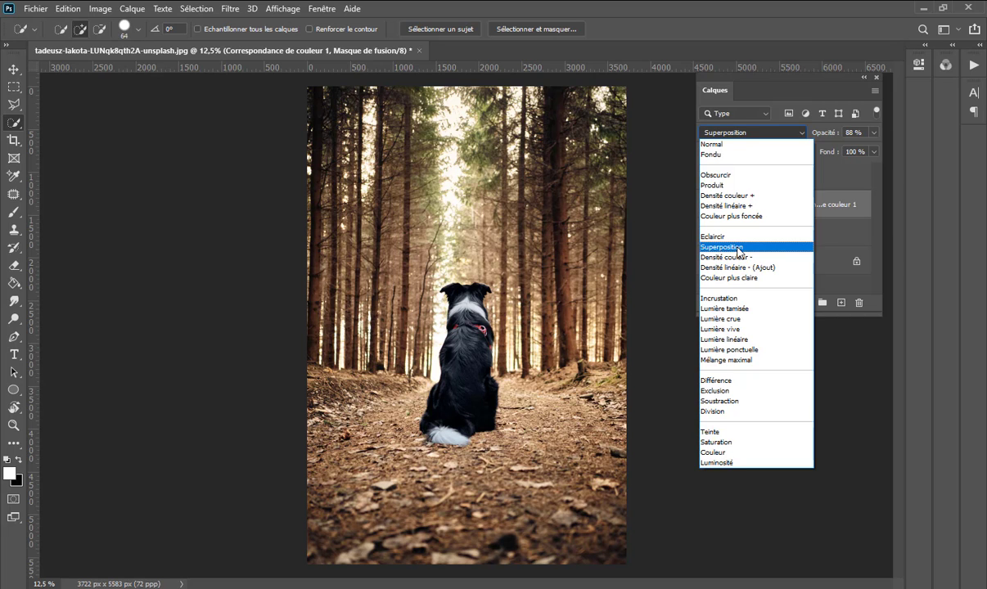
pyautogui.click(746, 311)
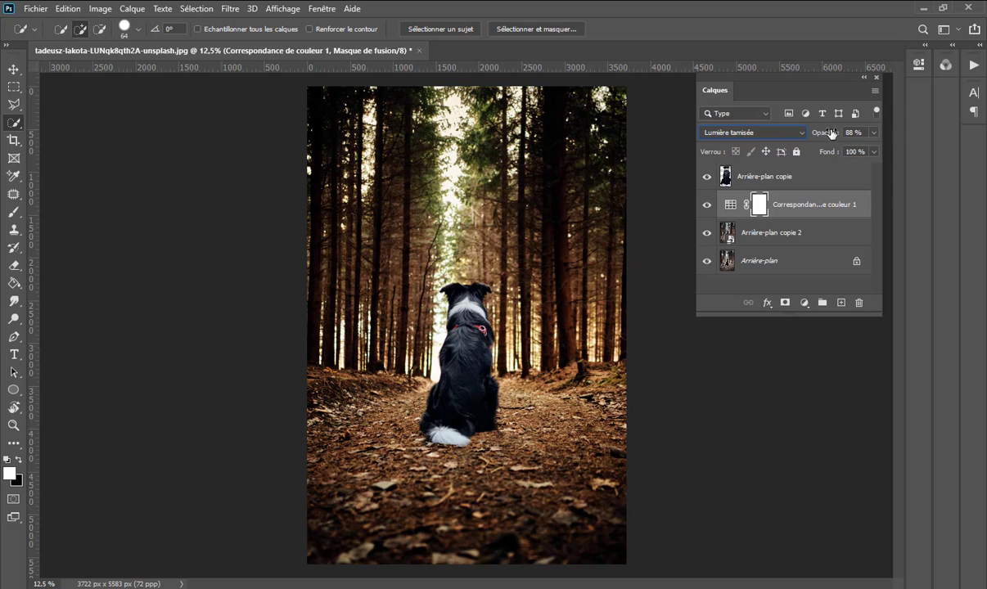
pyautogui.moveTo(831, 133); pyautogui.dragTo(816, 138)
pyautogui.click(233, 9)
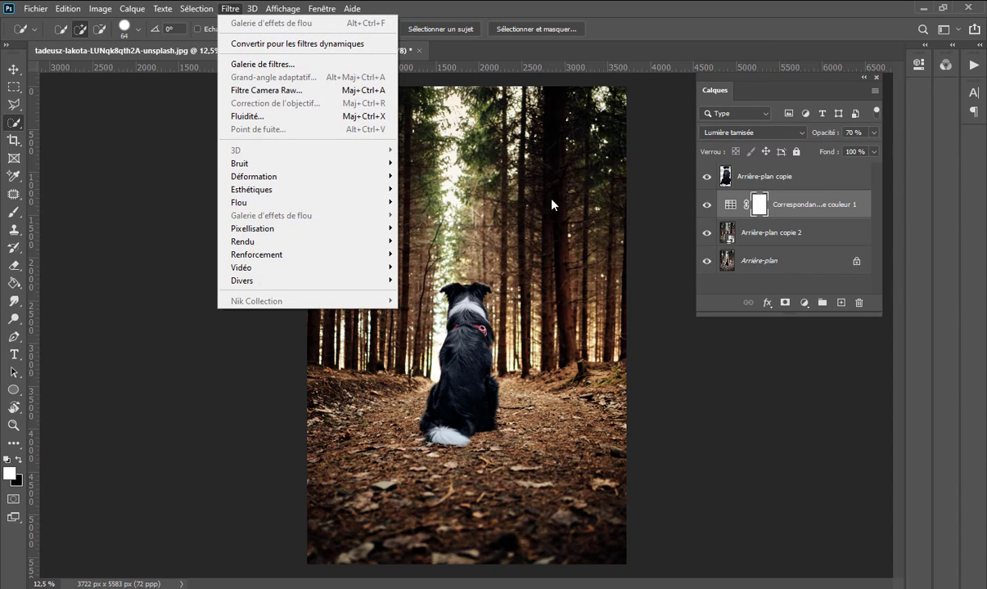
# - Start a Flou de profondeur de champ on Arrière-plan copie 2 with pins in the upper forest and on the path
pyautogui.click(728, 233)
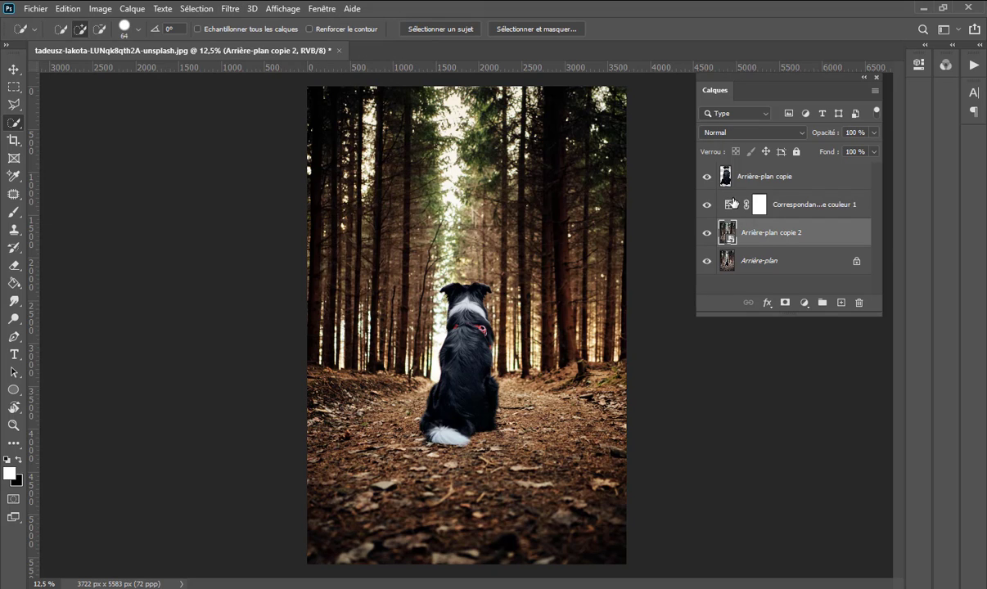
pyautogui.click(230, 9)
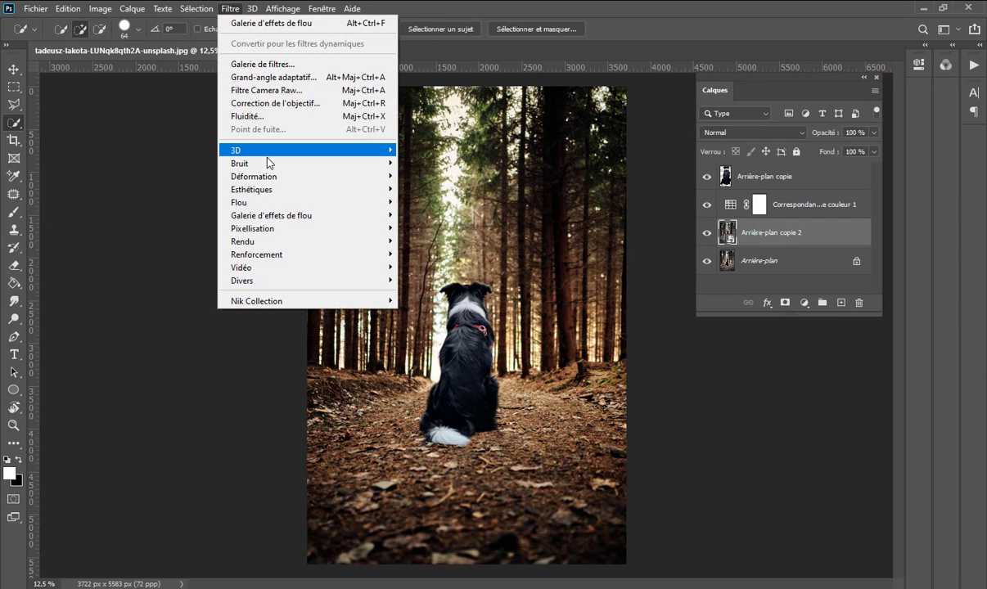
pyautogui.moveTo(271, 215)
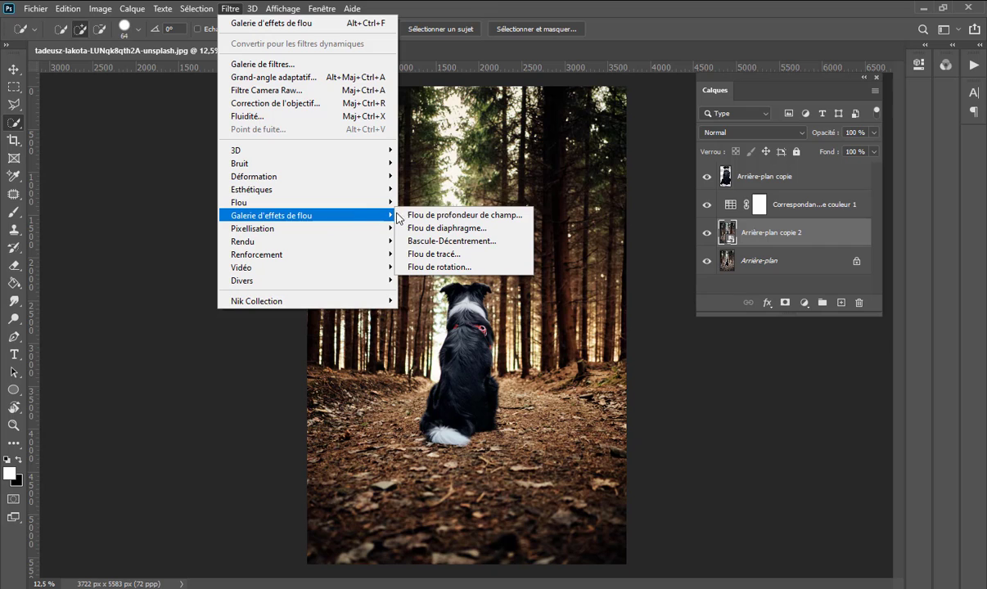
pyautogui.click(456, 215)
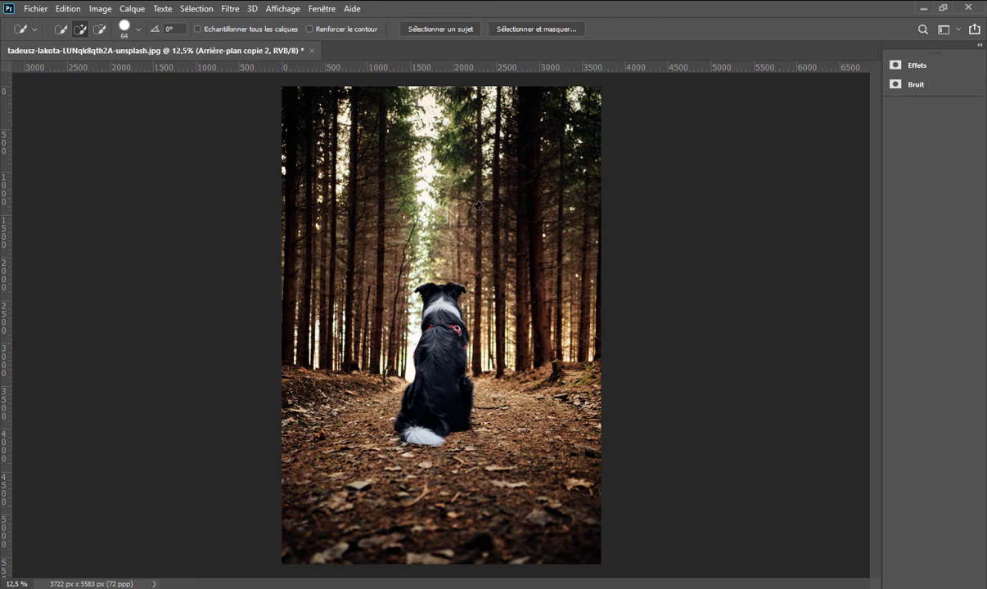
pyautogui.click(439, 176)
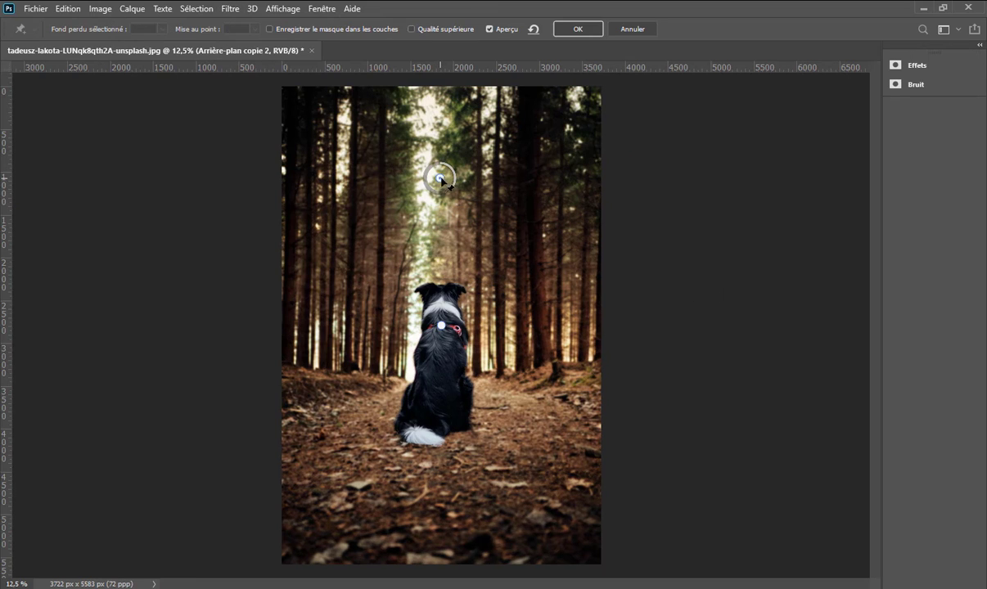
pyautogui.moveTo(441, 180); pyautogui.dragTo(438, 195)
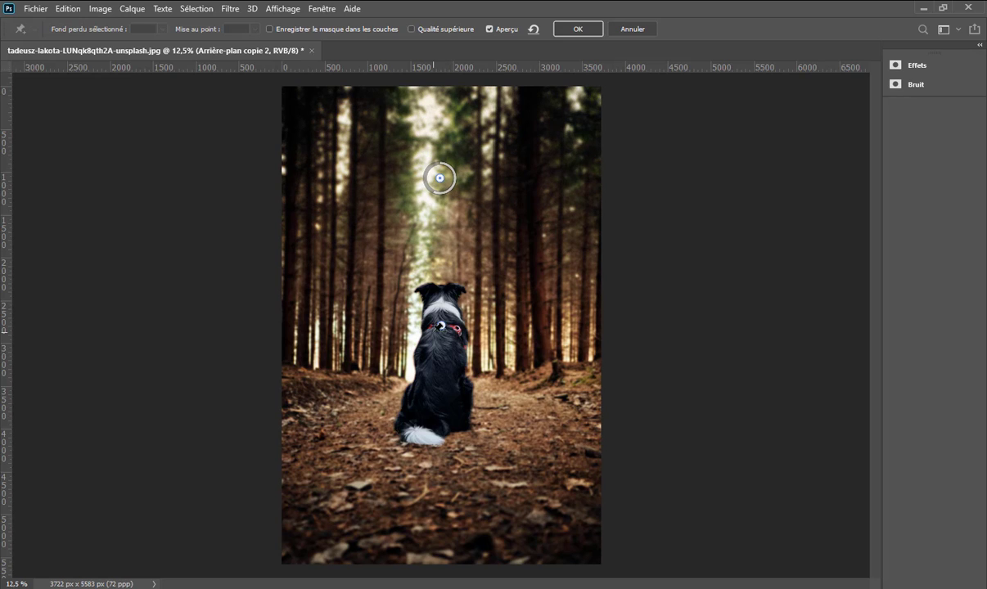
pyautogui.moveTo(441, 326); pyautogui.dragTo(440, 469)
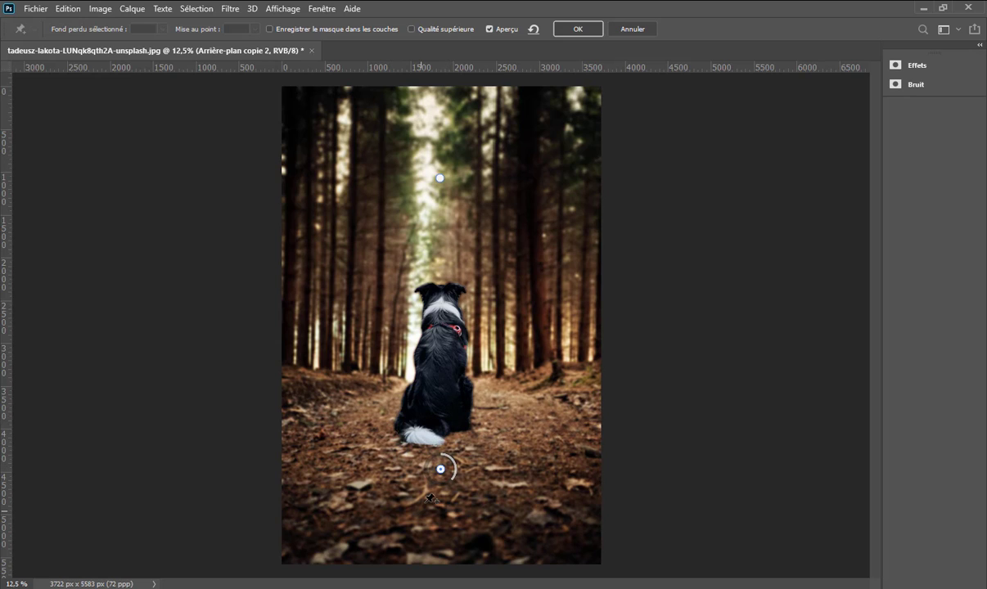
pyautogui.moveTo(455, 477); pyautogui.dragTo(456, 479)
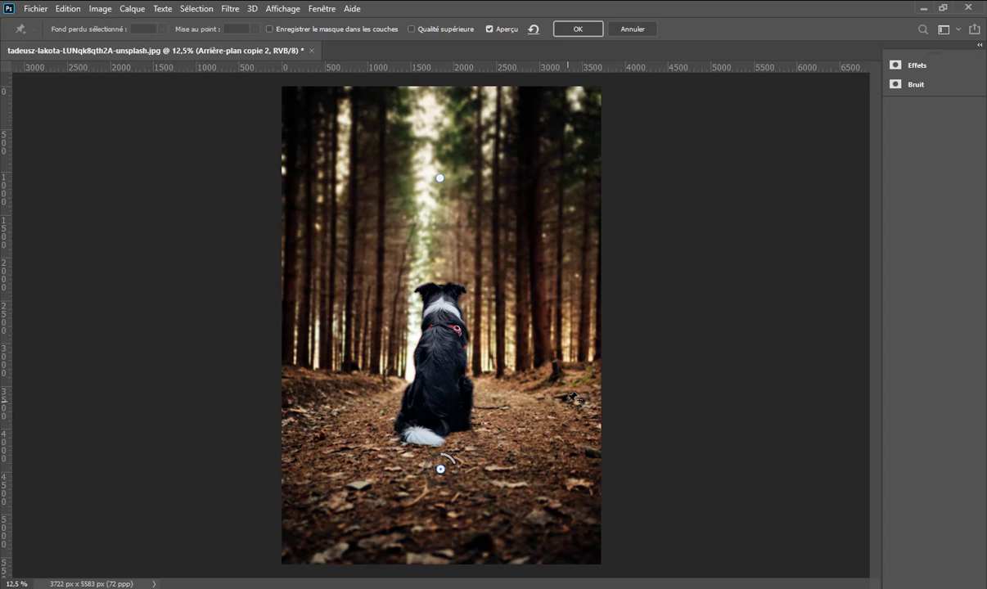
# - Add blur pins left and right of the path, left at 21, then apply and compare
pyautogui.click(570, 398)
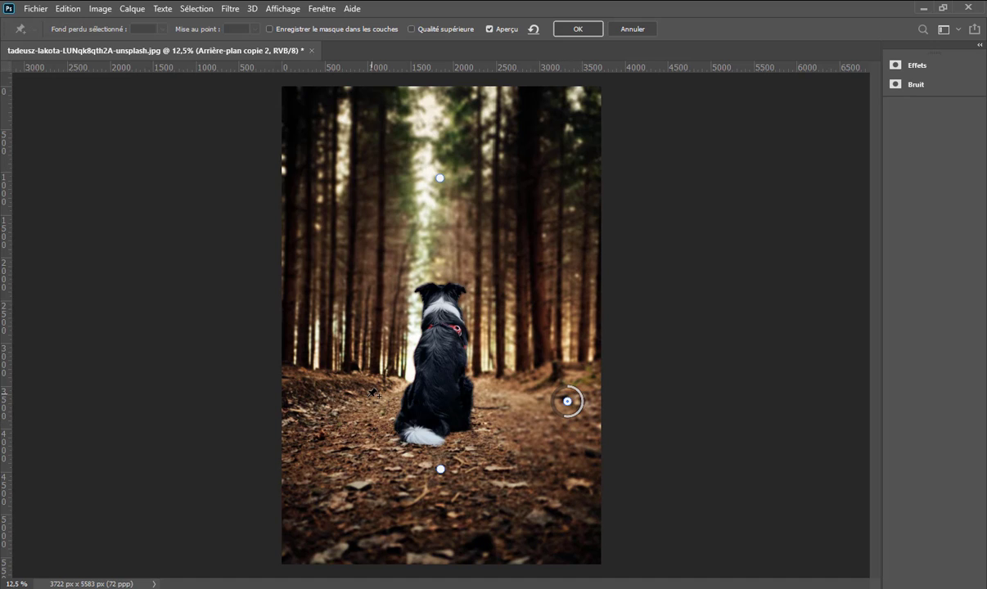
pyautogui.click(312, 404)
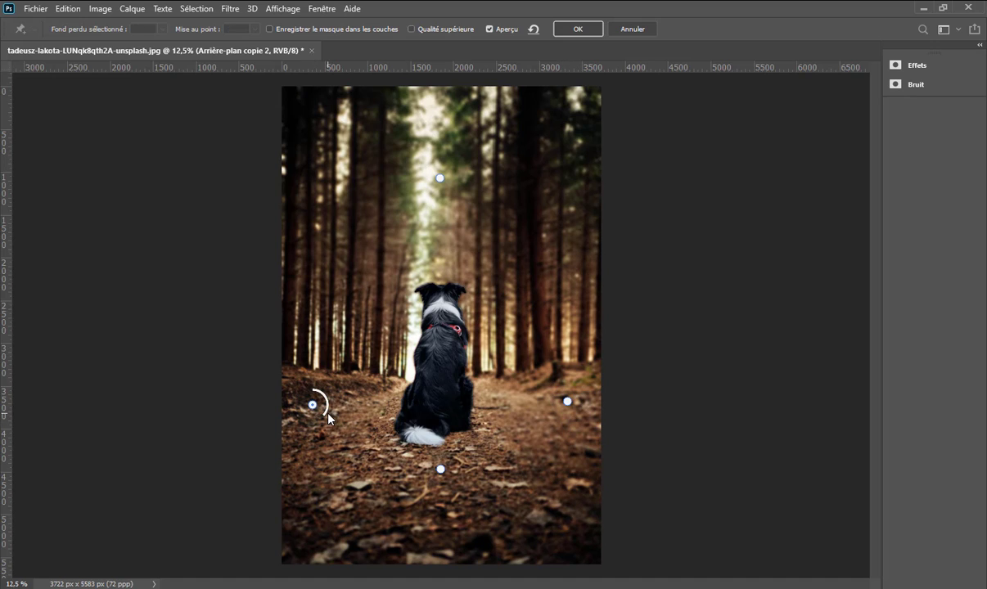
pyautogui.moveTo(326, 417); pyautogui.dragTo(313, 421)
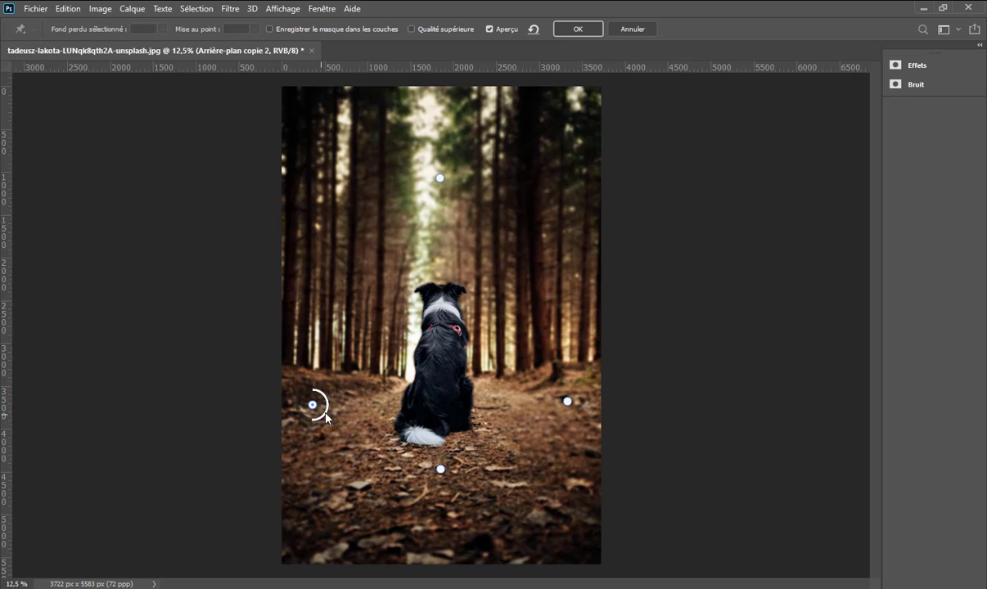
pyautogui.click(598, 29)
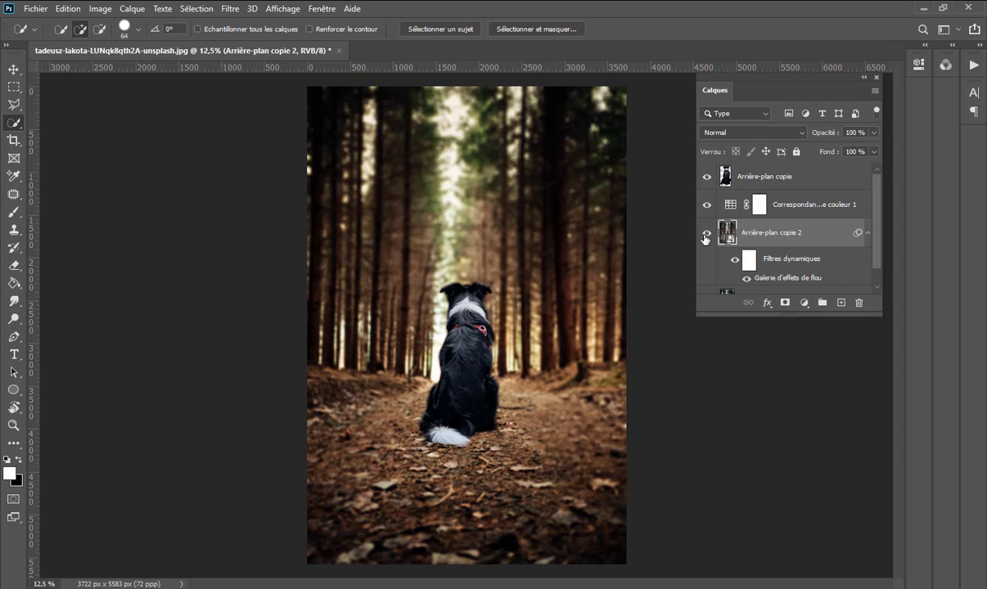
pyautogui.click(705, 236)
pyautogui.click(706, 236)
pyautogui.click(706, 236)
pyautogui.click(706, 237)
# - Reduce the Correspondance de couleur 1 layer to 49% opacity after comparing with the original photo
pyautogui.scroll(-1, 705, 246)
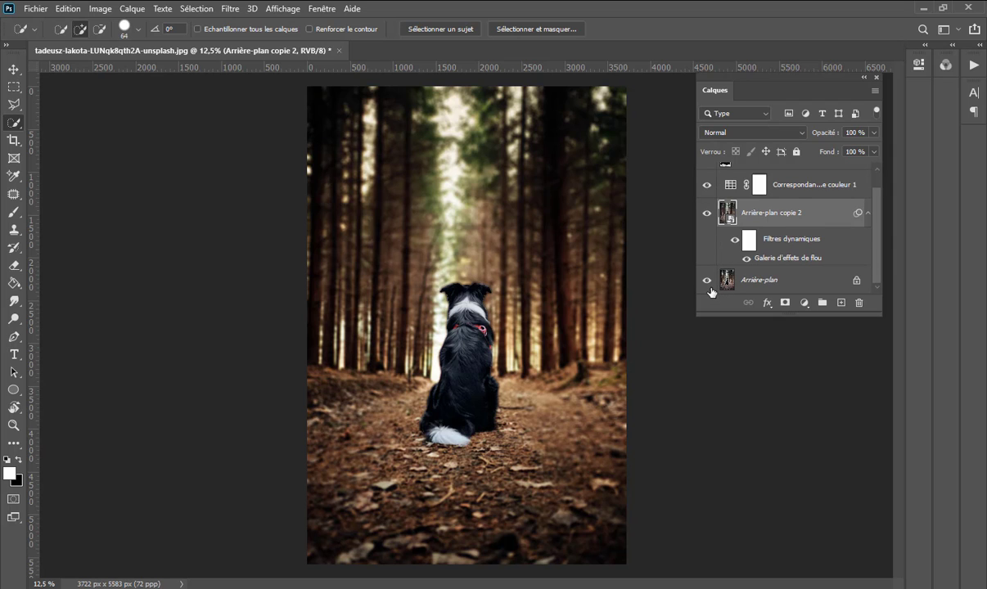
pyautogui.keyDown('alt'); pyautogui.click(707, 281); pyautogui.keyUp('alt')
pyautogui.keyDown('alt'); pyautogui.click(708, 280); pyautogui.keyUp('alt')
pyautogui.click(813, 190)
pyautogui.scroll(1, 799, 192)
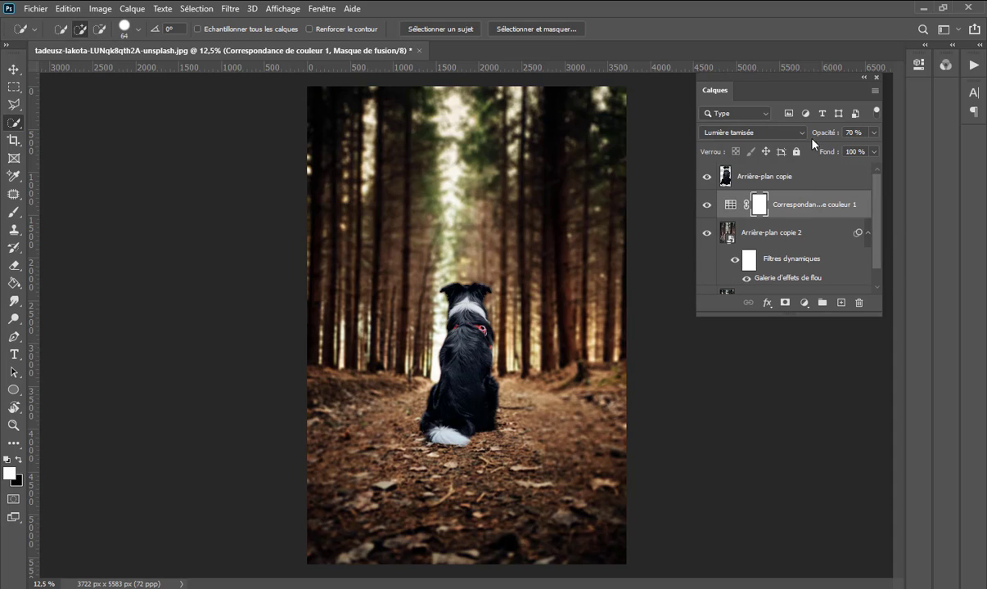
pyautogui.moveTo(823, 133); pyautogui.dragTo(808, 135)
pyautogui.moveTo(807, 135); pyautogui.dragTo(809, 136)
pyautogui.click(803, 303)
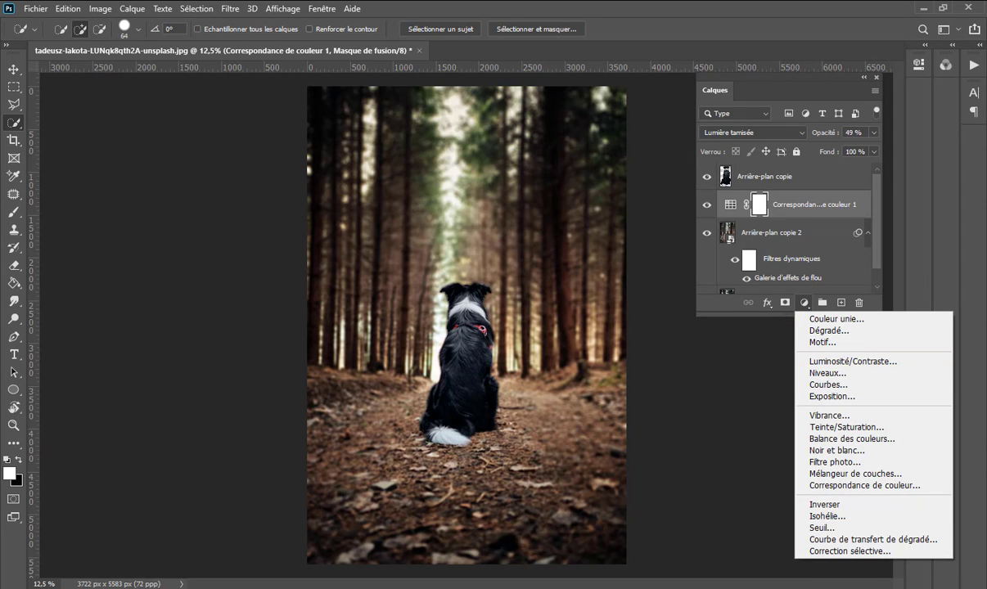
# - Add a Teinte/Saturation adjustment with hue -7 and saturation +16
pyautogui.click(865, 428)
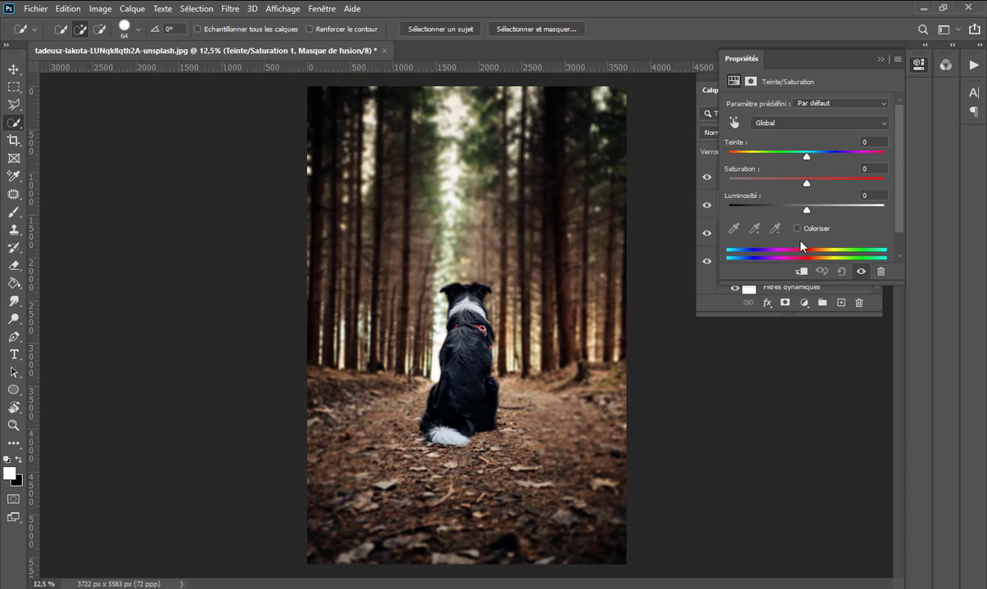
pyautogui.moveTo(806, 156)
pyautogui.mouseDown()
pyautogui.moveTo(776, 156)
pyautogui.moveTo(798, 155)
pyautogui.mouseUp()
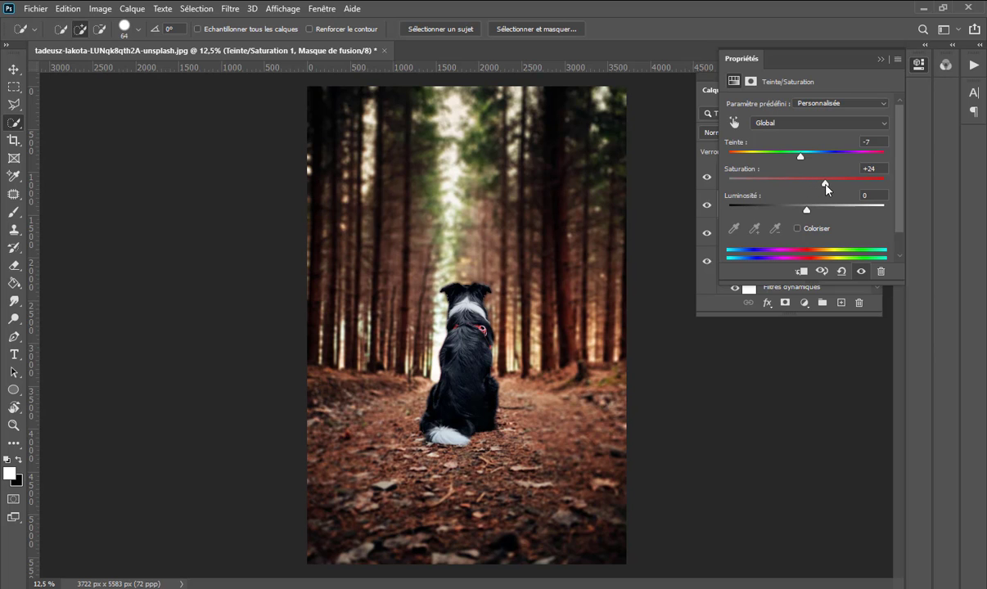
pyautogui.moveTo(823, 185); pyautogui.dragTo(808, 214)
pyautogui.click(879, 60)
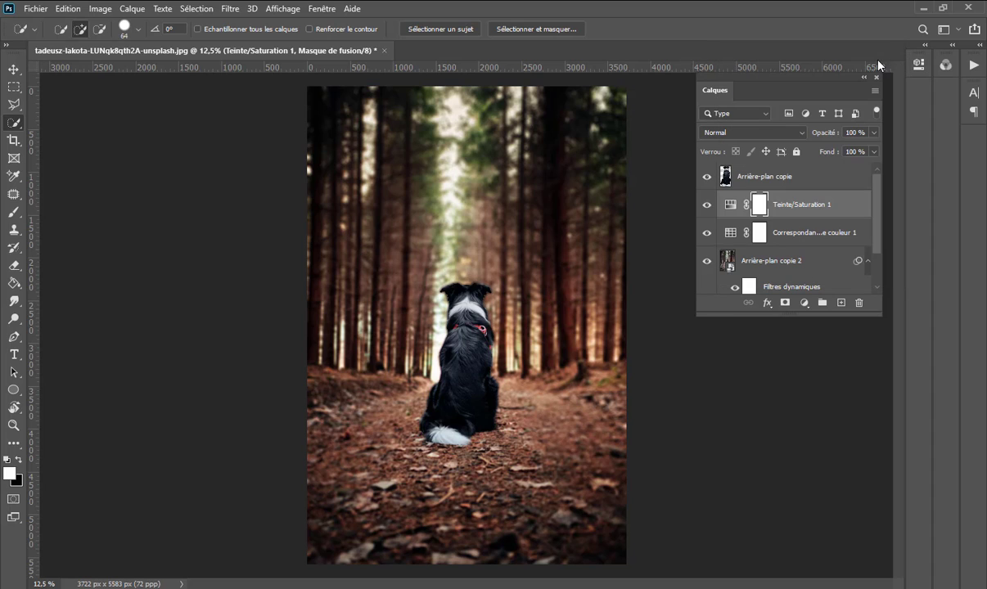
# - Add a Dégradé fill layer above the dog using the Premier plan -> transparent gradient
pyautogui.click(754, 180)
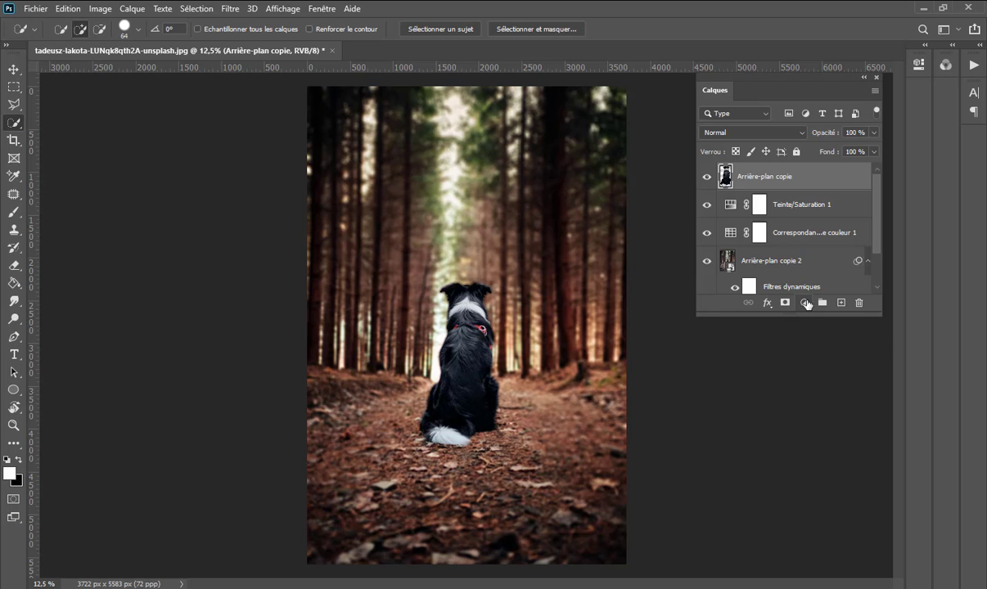
pyautogui.click(805, 302)
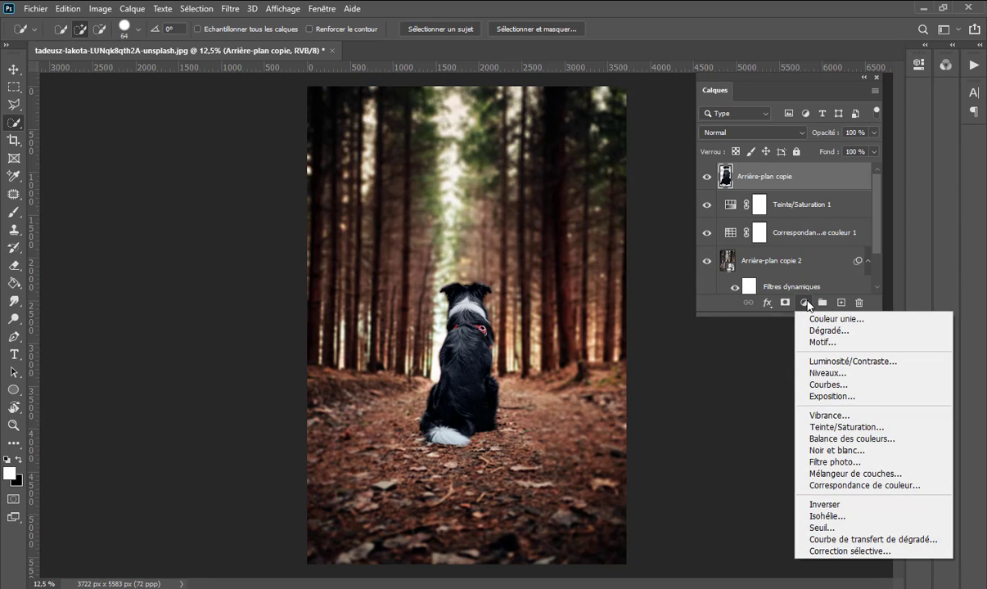
pyautogui.click(818, 330)
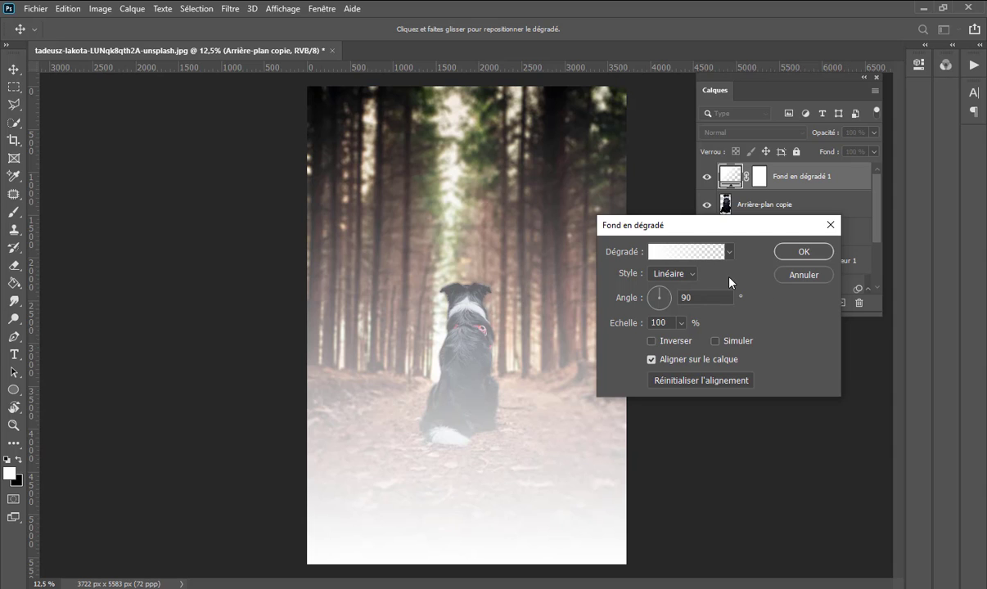
pyautogui.click(685, 252)
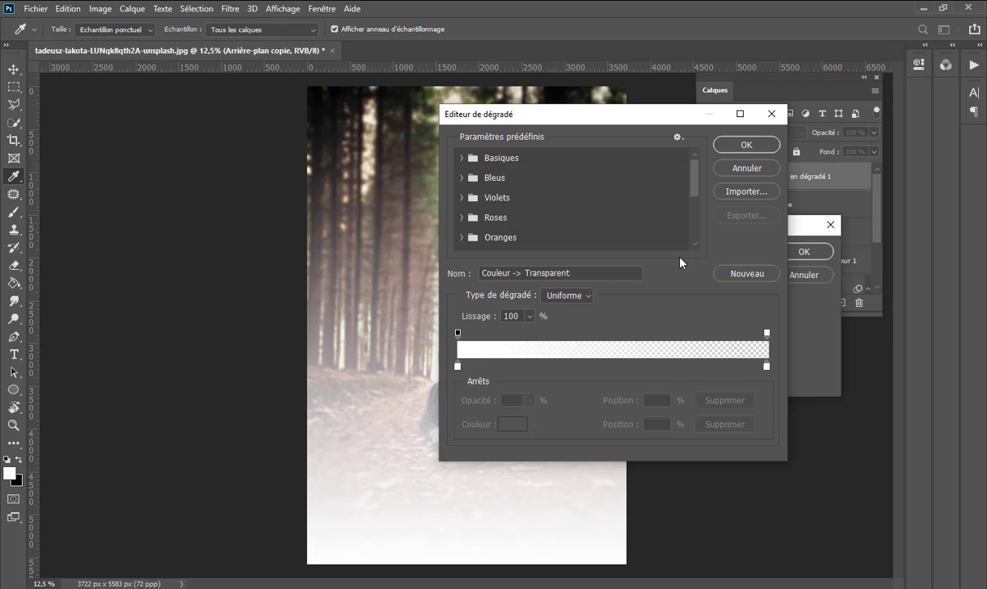
pyautogui.click(462, 159)
pyautogui.click(483, 211)
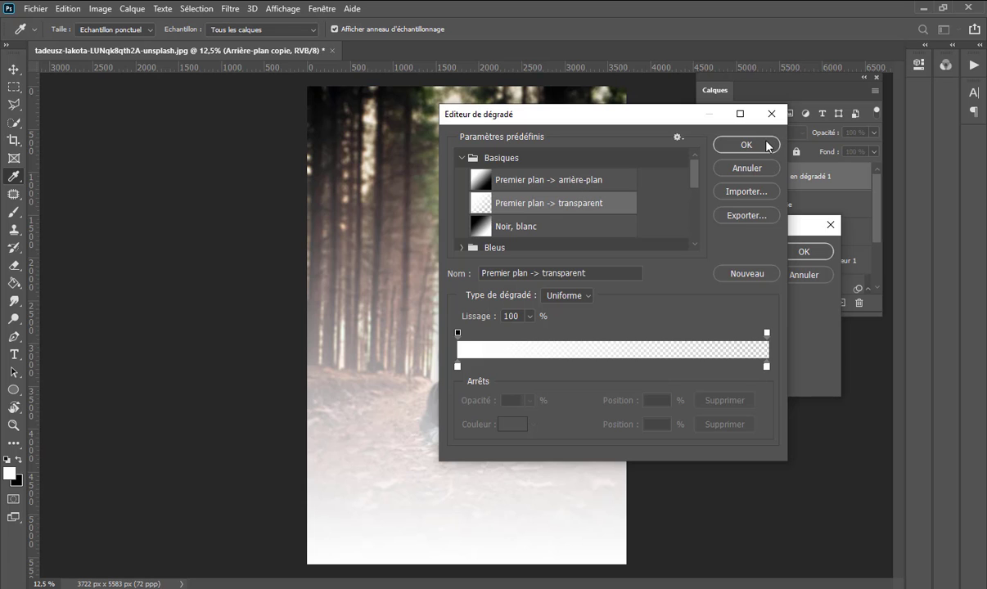
pyautogui.click(746, 145)
# - Make the gradient Radial, centred in the treetops, at 111% scale
pyautogui.click(671, 273)
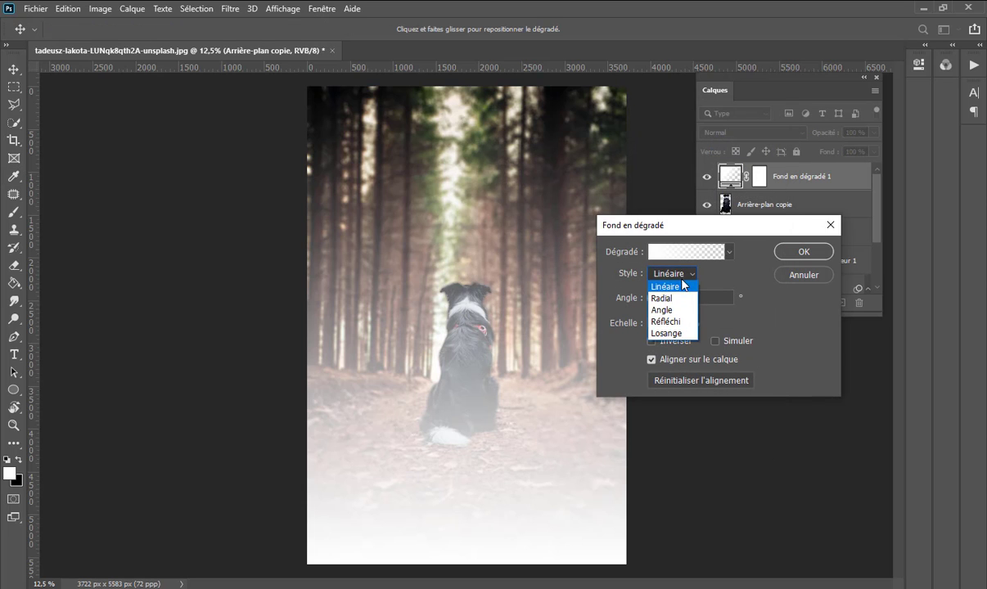
pyautogui.click(678, 298)
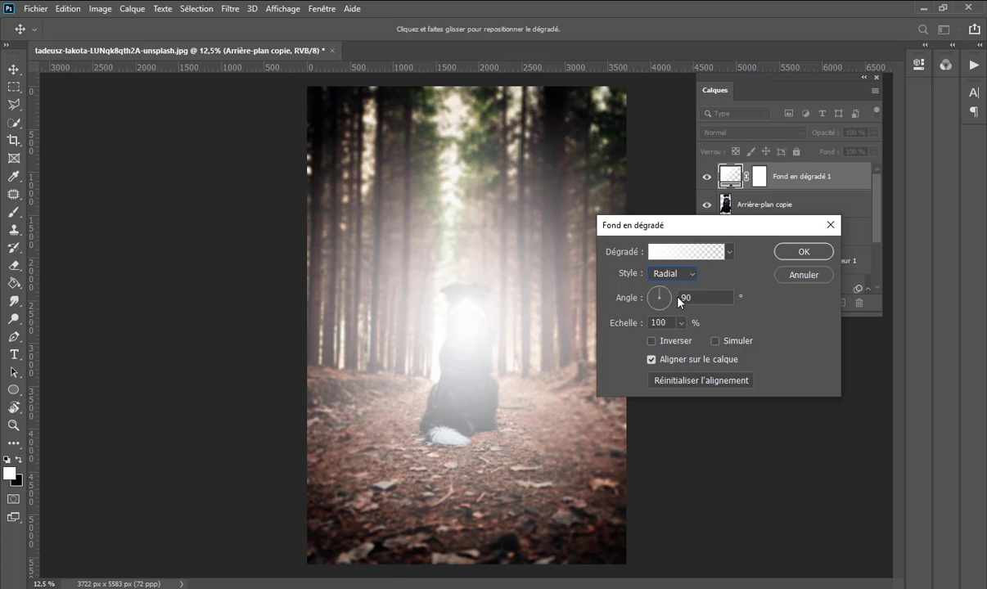
pyautogui.moveTo(471, 276); pyautogui.dragTo(471, 191)
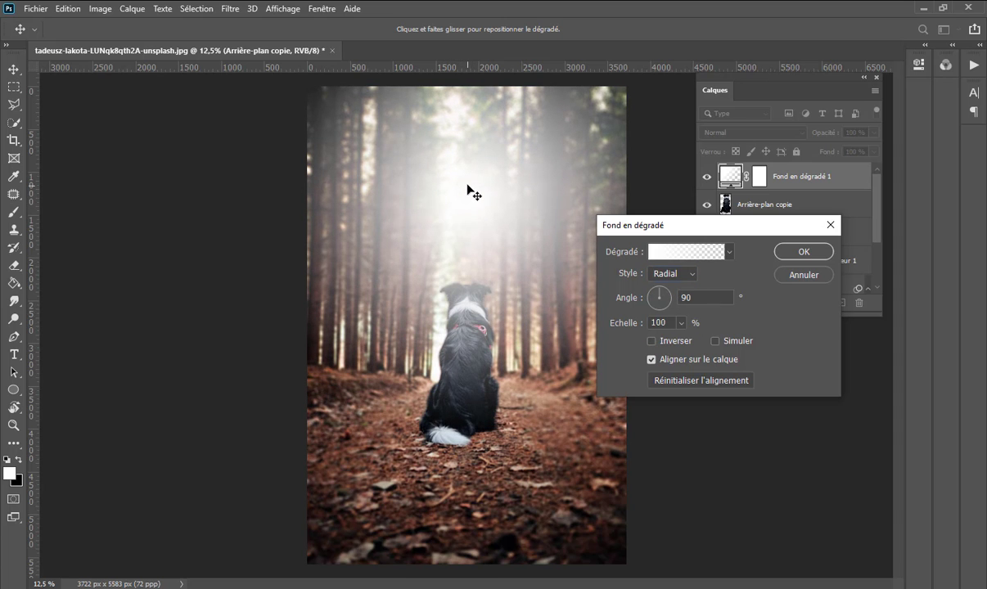
pyautogui.click(679, 323)
pyautogui.moveTo(677, 338)
pyautogui.mouseDown()
pyautogui.moveTo(734, 343)
pyautogui.moveTo(684, 342)
pyautogui.mouseUp()
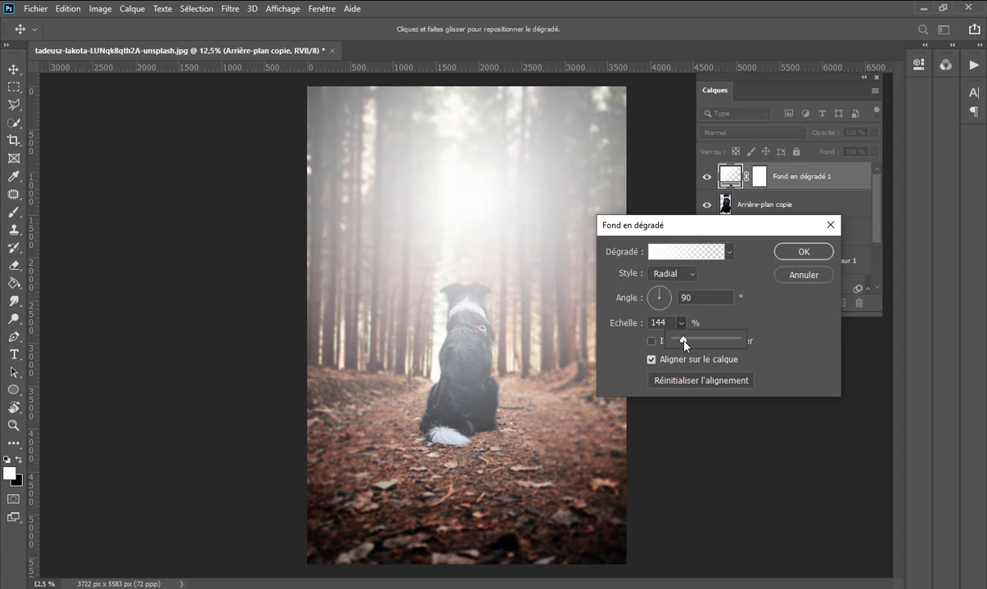
pyautogui.moveTo(686, 344); pyautogui.dragTo(681, 342)
pyautogui.click(801, 252)
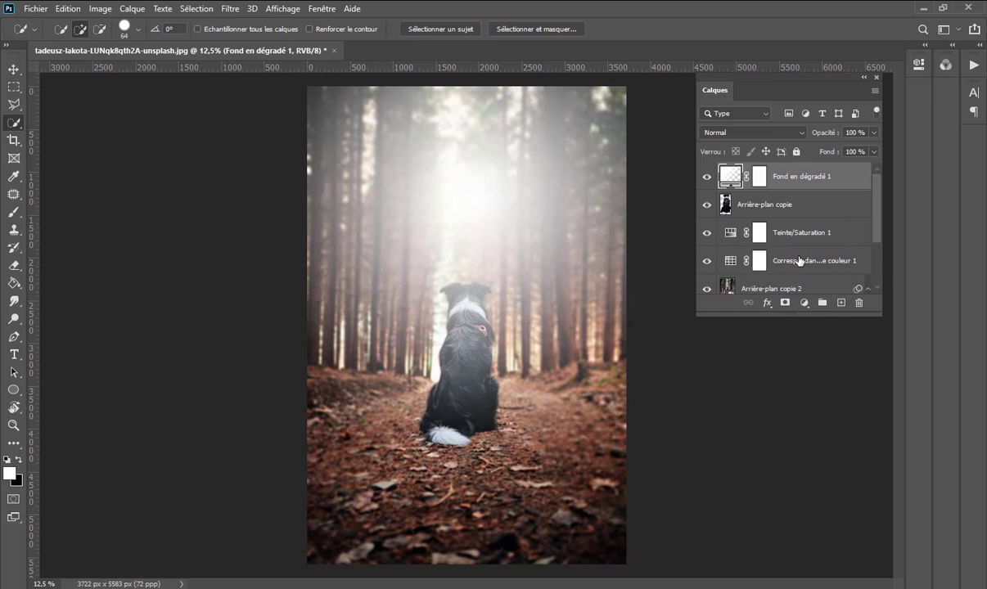
# - Fill the dog's outline with black in the glow layer's mask, then deselect
pyautogui.keyDown('ctrl'); pyautogui.click(726, 205); pyautogui.keyUp('ctrl')
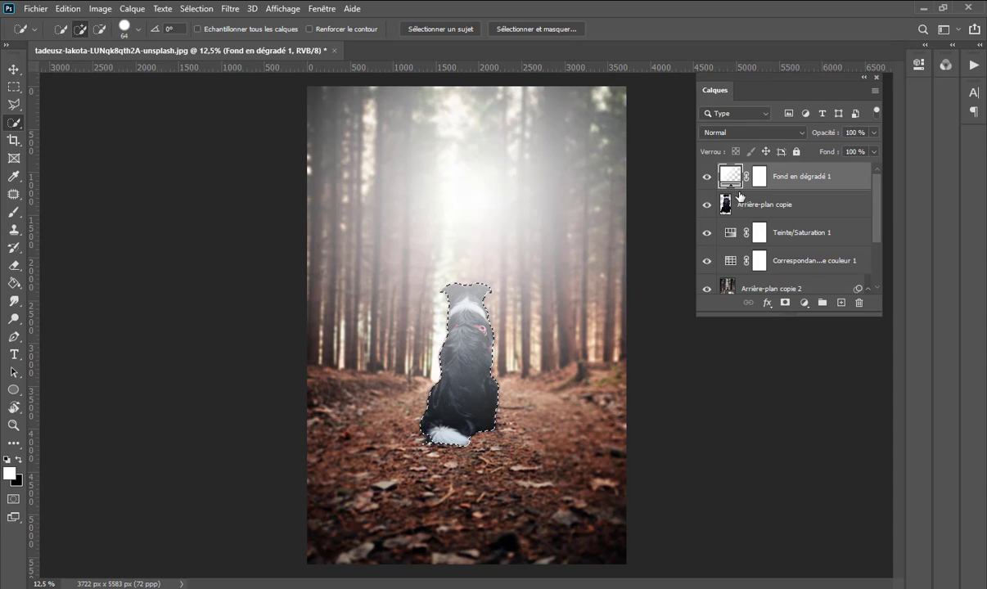
pyautogui.click(758, 182)
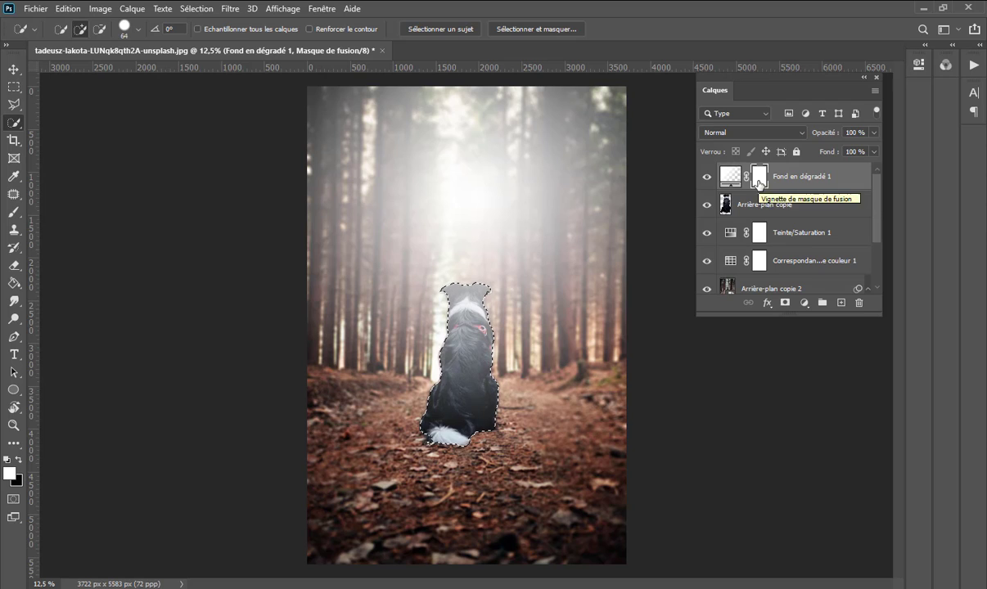
pyautogui.click(20, 461)
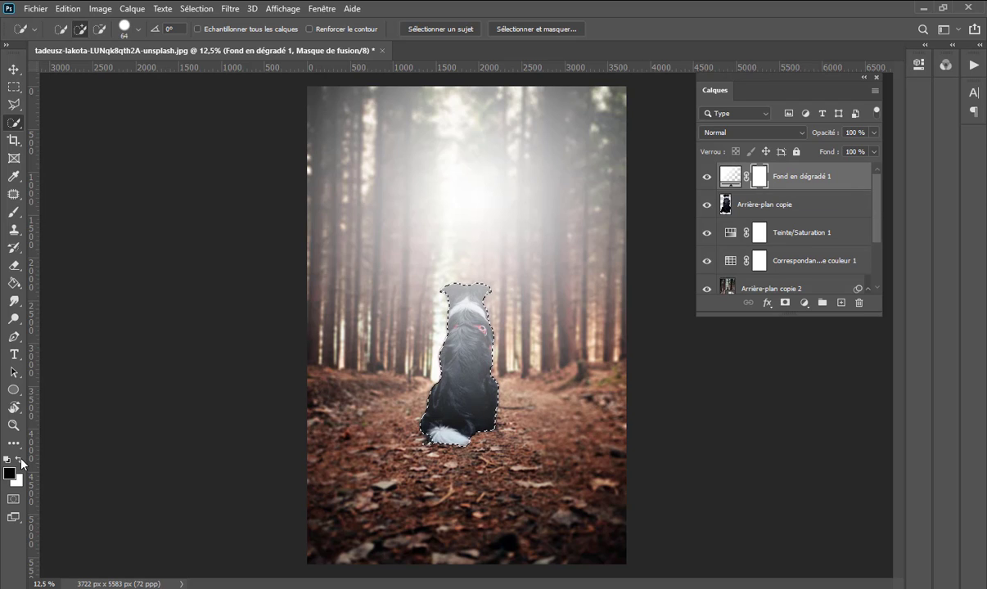
pyautogui.click(20, 460)
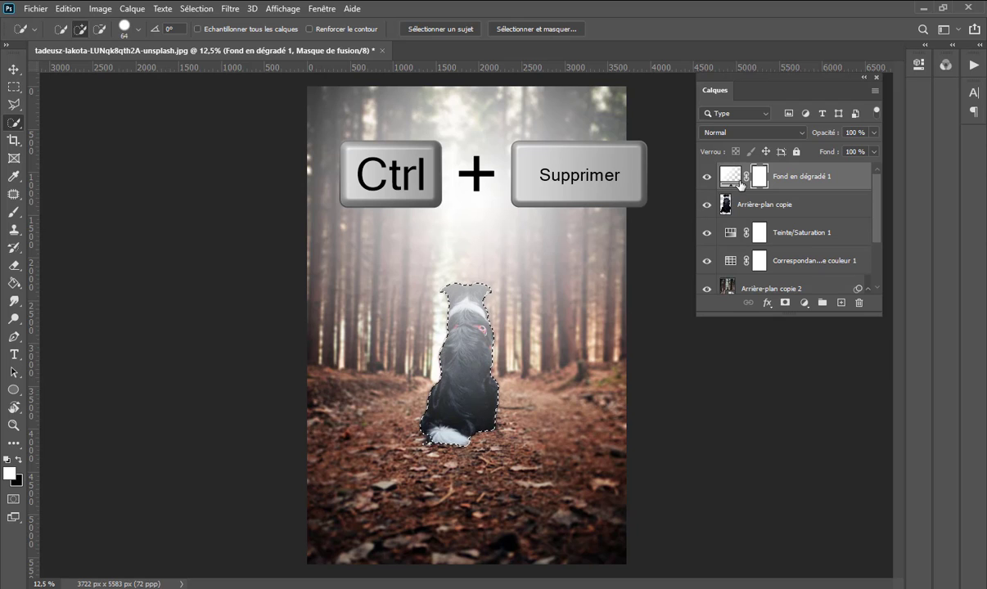
pyautogui.hotkey('ctrl', 'Delete')
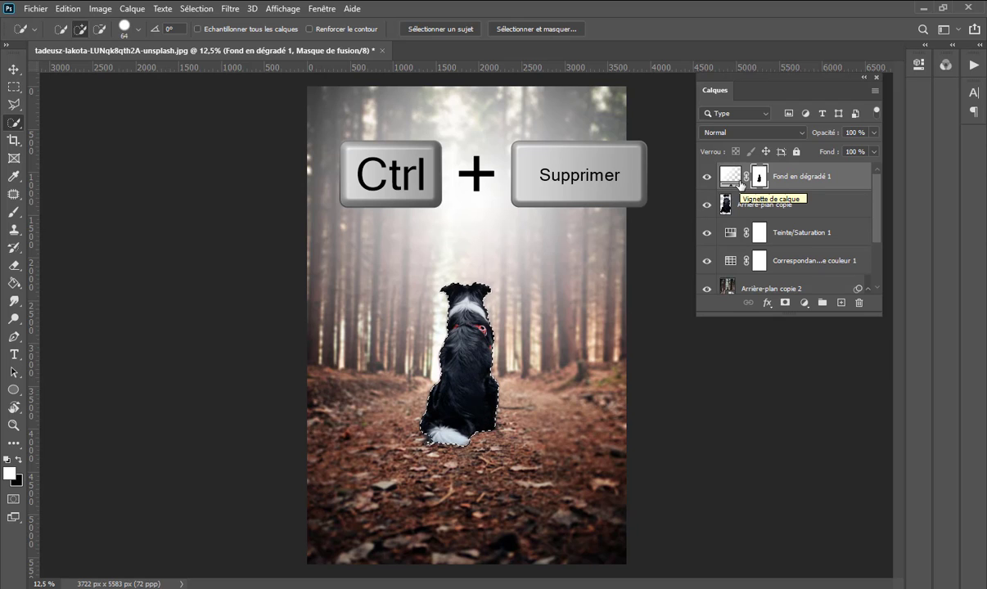
pyautogui.click(209, 11)
pyautogui.click(209, 36)
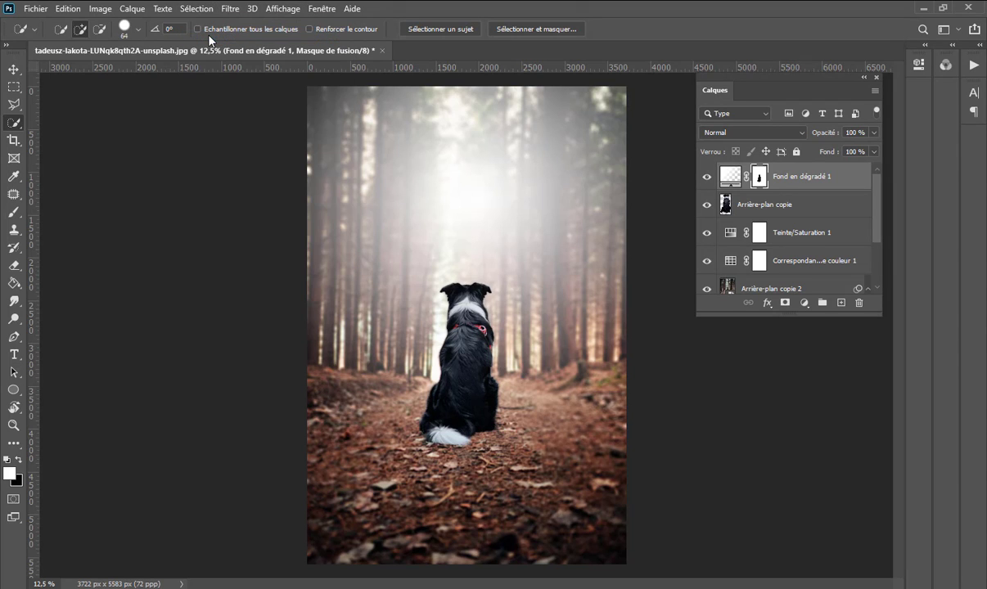
pyautogui.click(746, 134)
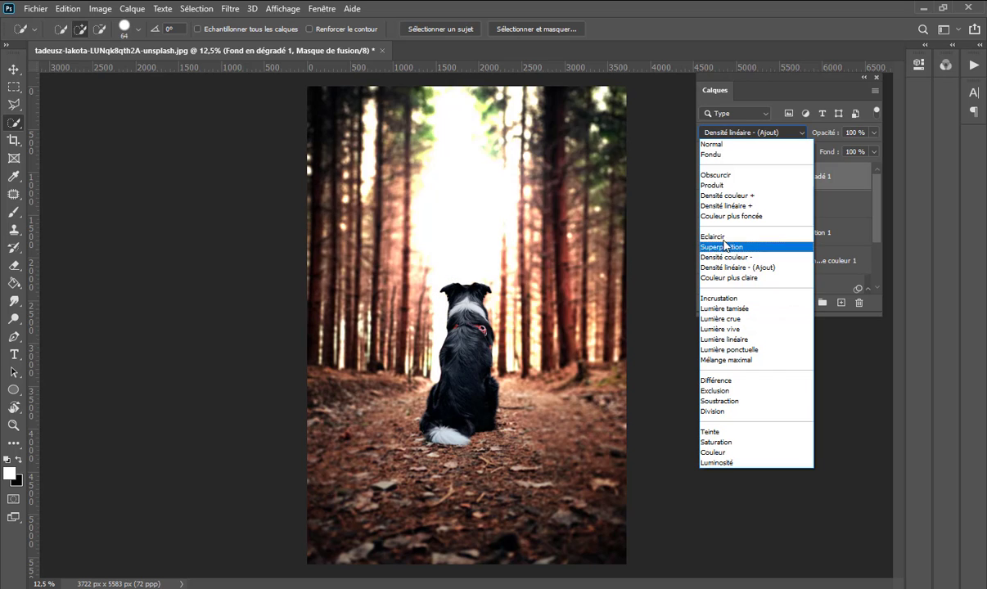
# - Set the glow to Lumière tamisée at 92% opacity and toggle it to compare
pyautogui.click(735, 309)
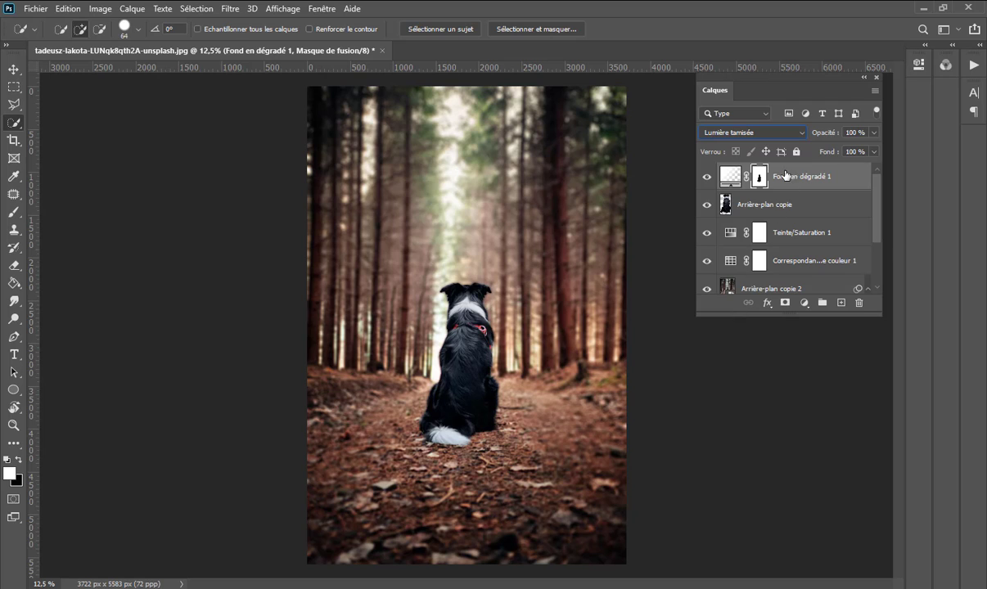
pyautogui.moveTo(828, 135); pyautogui.dragTo(819, 137)
pyautogui.click(707, 182)
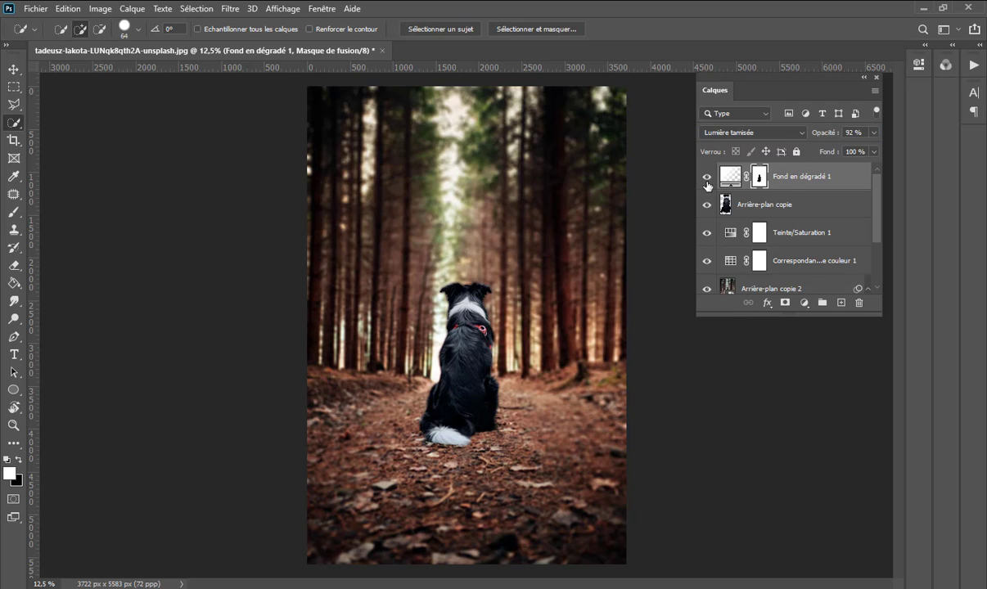
pyautogui.click(707, 182)
pyautogui.click(707, 182)
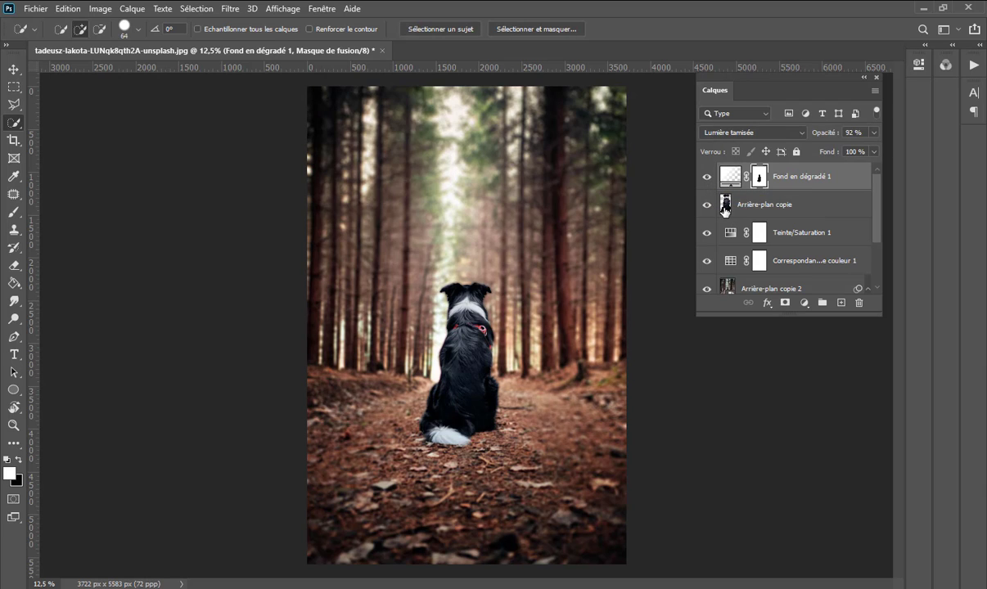
pyautogui.click(724, 209)
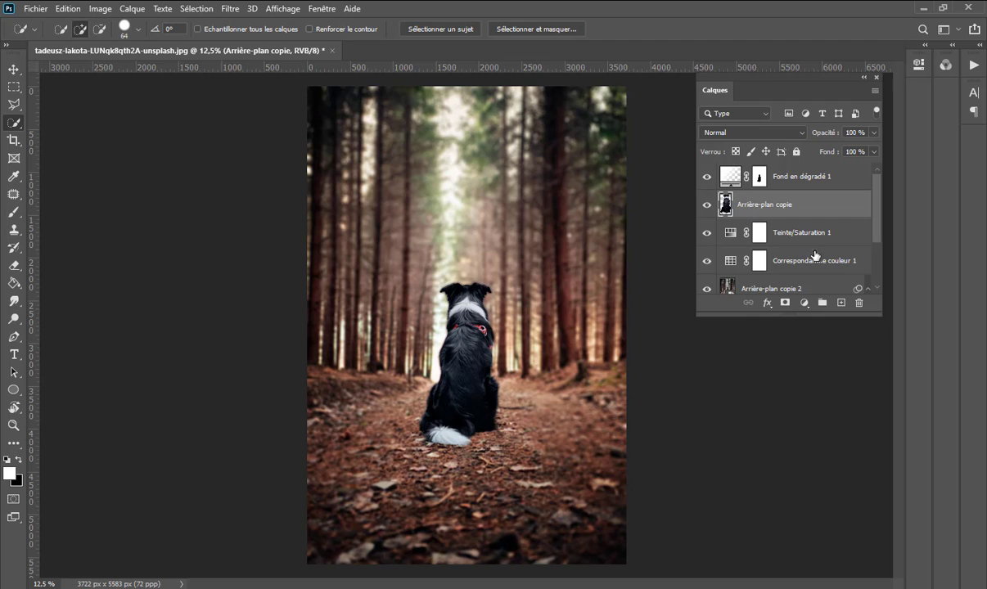
pyautogui.click(805, 303)
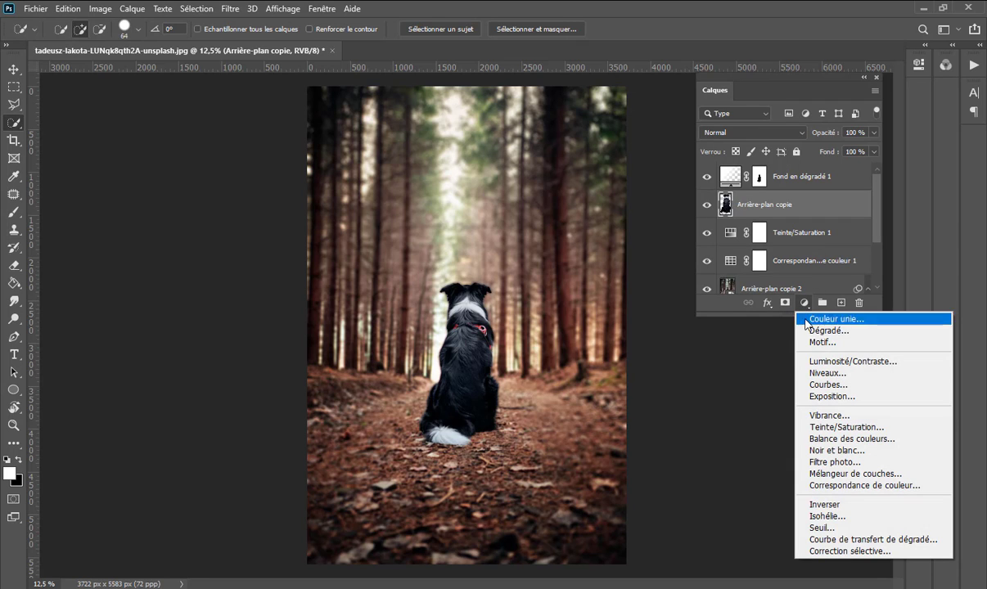
# - Add a Niveaux adjustment on the dog with input levels 11, 1,65 and 207
pyautogui.click(829, 375)
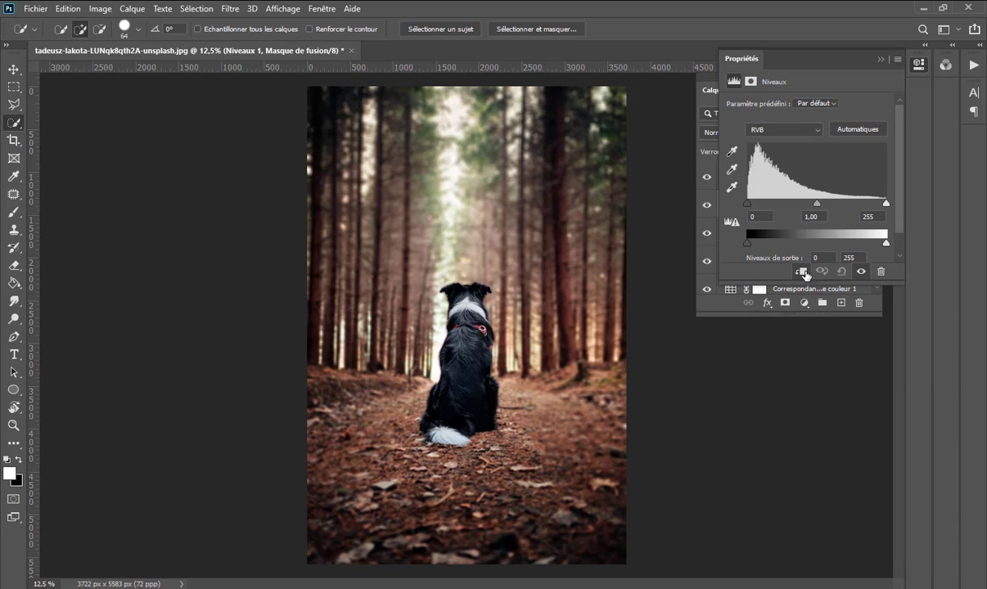
pyautogui.click(802, 271)
pyautogui.moveTo(747, 204); pyautogui.dragTo(753, 204)
pyautogui.moveTo(822, 203); pyautogui.dragTo(798, 206)
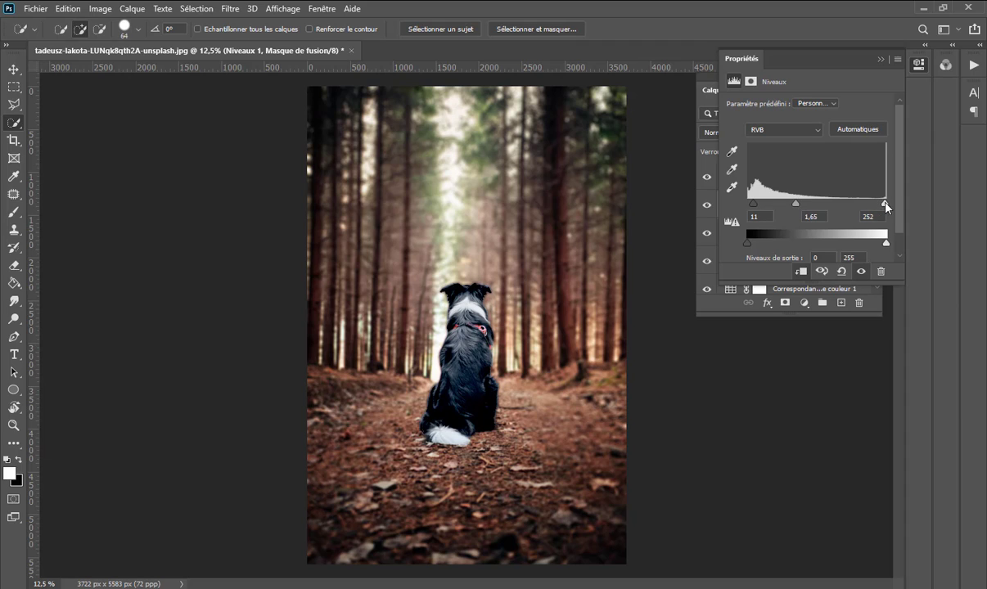
pyautogui.moveTo(885, 204); pyautogui.dragTo(860, 204)
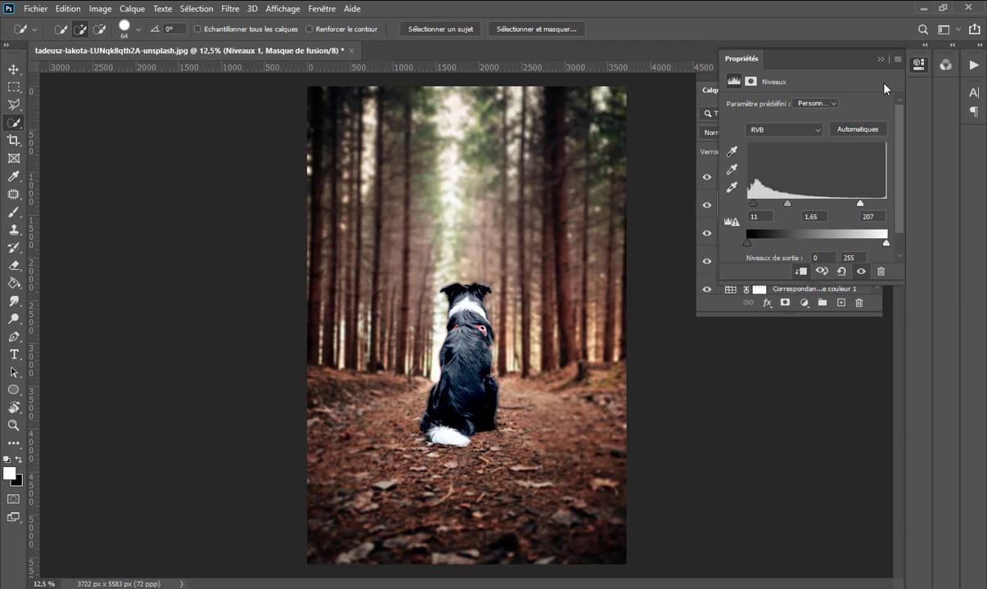
pyautogui.click(881, 58)
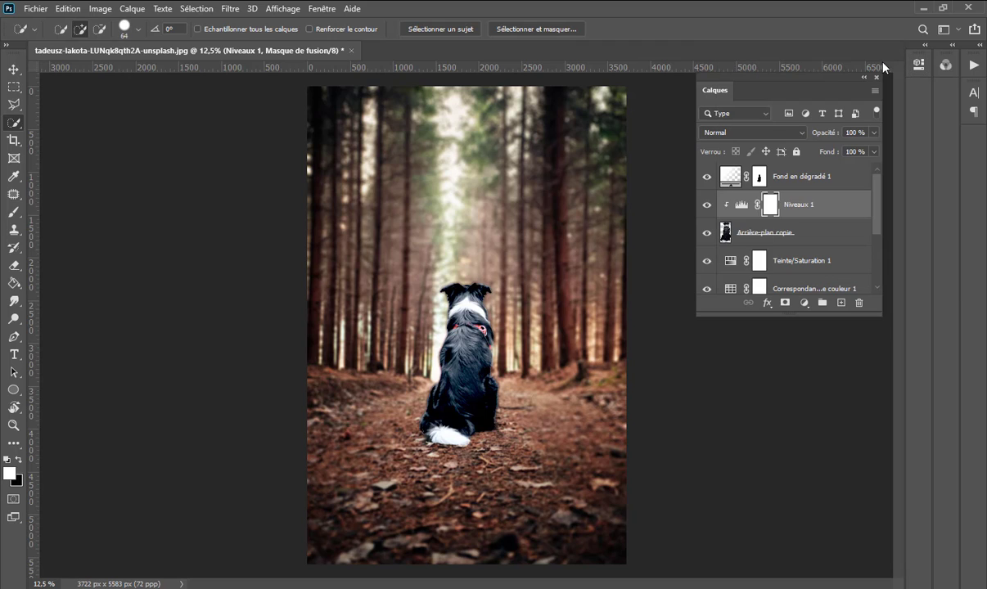
pyautogui.click(707, 206)
pyautogui.click(707, 206)
pyautogui.click(707, 205)
pyautogui.scroll(-2, 709, 210)
pyautogui.scroll(-2, 710, 215)
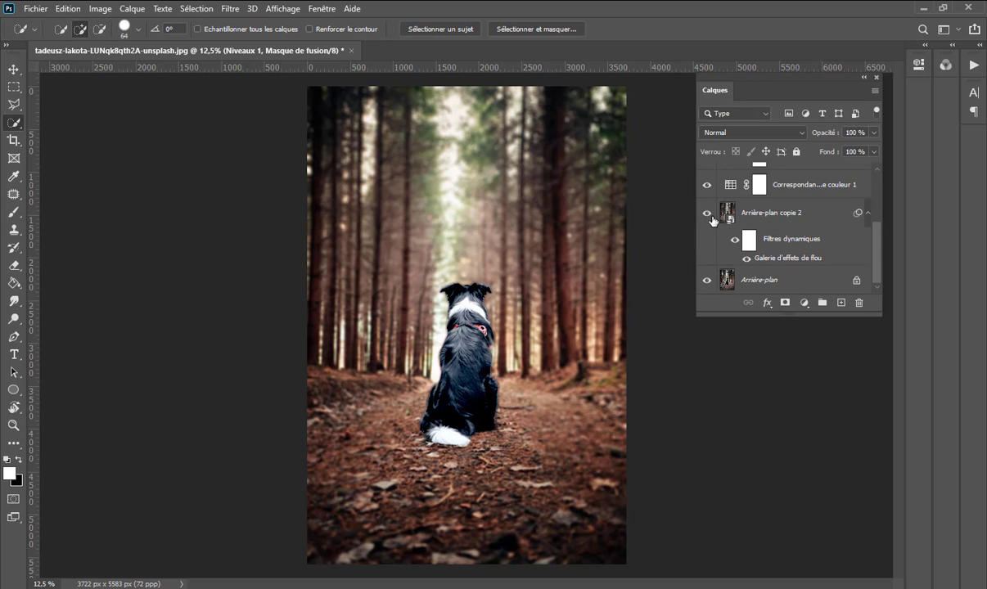
pyautogui.keyDown('alt'); pyautogui.click(708, 280); pyautogui.keyUp('alt')
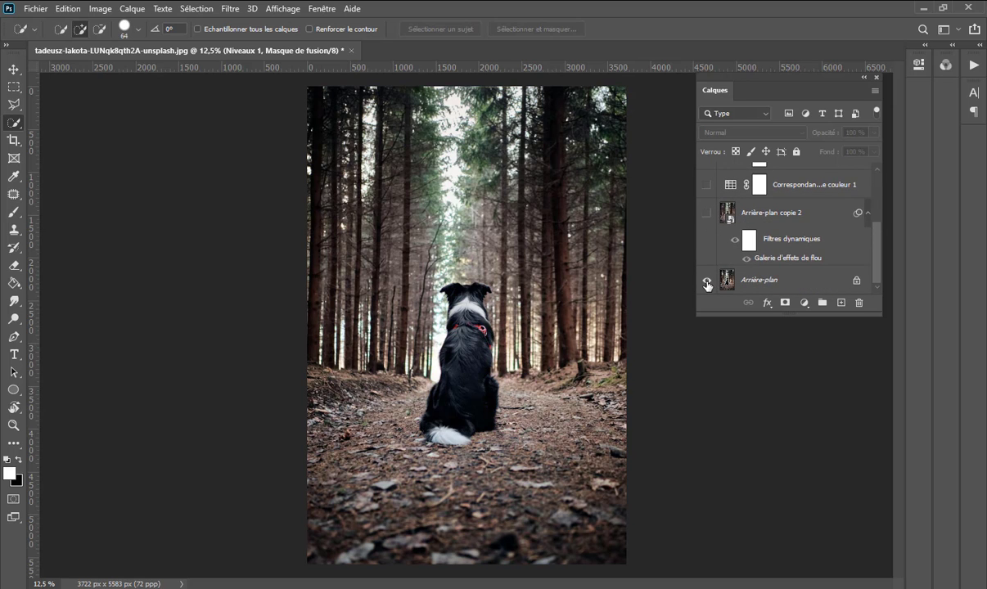
pyautogui.keyDown('alt'); pyautogui.click(707, 283); pyautogui.keyUp('alt')
pyautogui.keyDown('alt'); pyautogui.click(707, 283); pyautogui.keyUp('alt')
pyautogui.keyDown('alt'); pyautogui.click(707, 283); pyautogui.keyUp('alt')
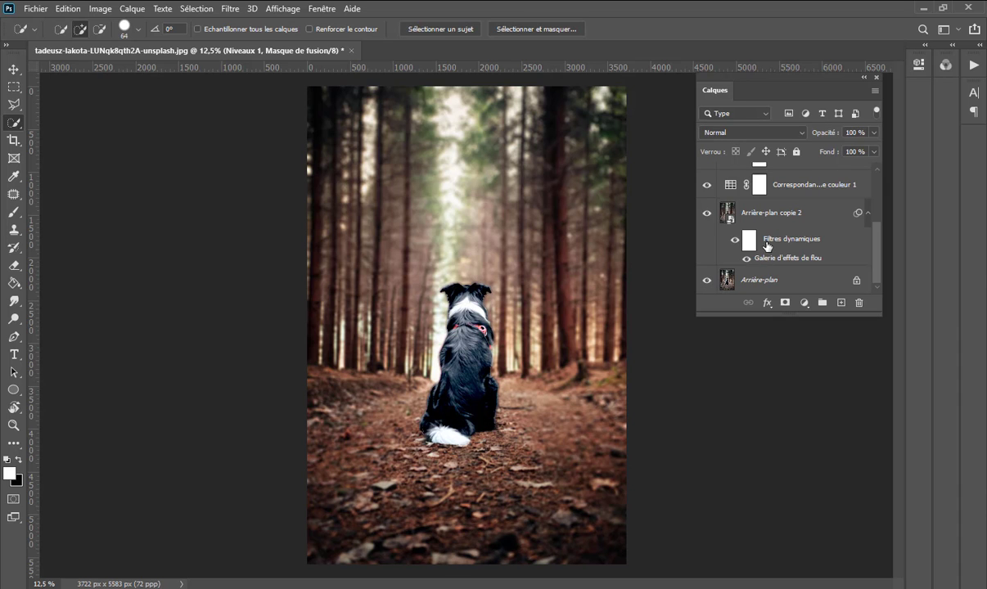
pyautogui.scroll(1, 778, 236)
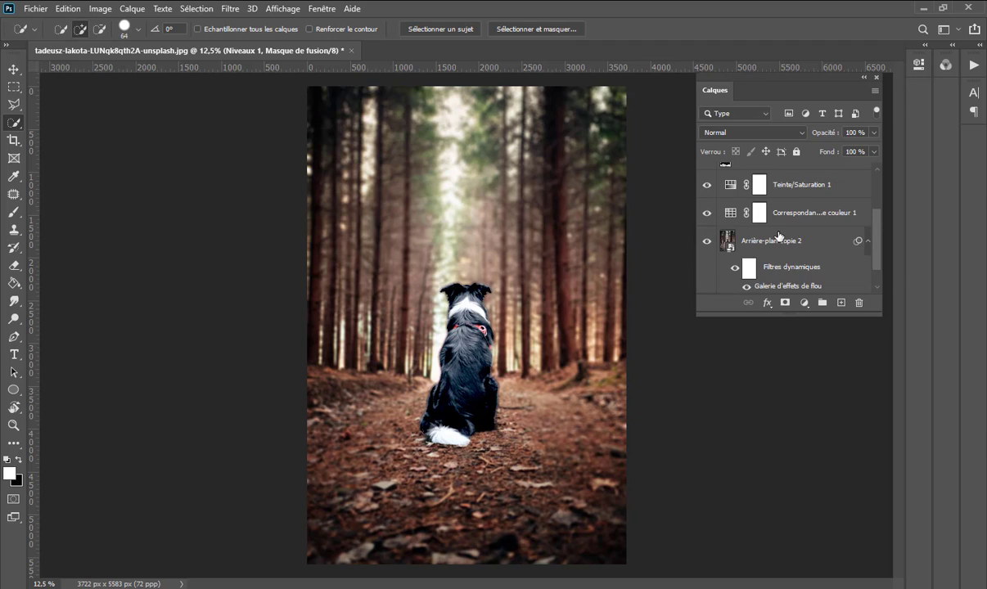
pyautogui.scroll(1, 778, 237)
pyautogui.scroll(-2, 778, 237)
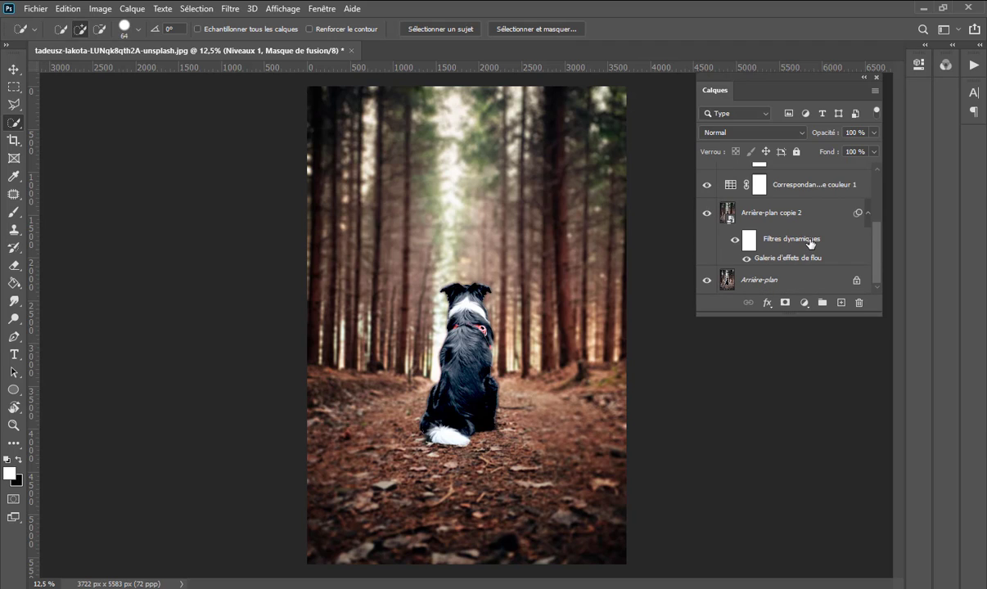
# - Reopen the field blur and raise the distant-trees pin's blur to 37
pyautogui.doubleClick(779, 258)
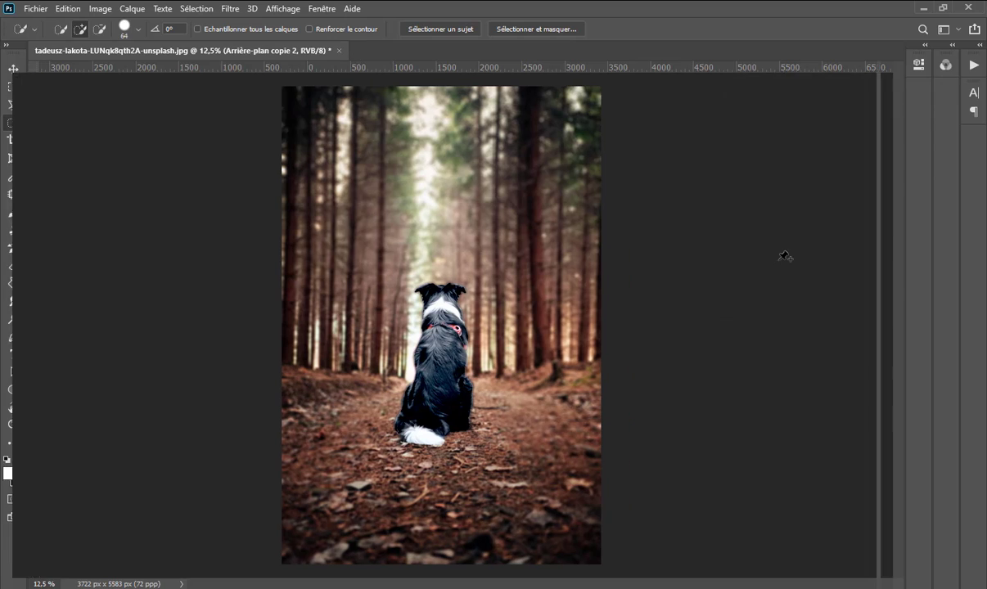
pyautogui.click(440, 178)
pyautogui.moveTo(448, 191)
pyautogui.mouseDown()
pyautogui.moveTo(429, 193)
pyautogui.moveTo(439, 152)
pyautogui.mouseUp()
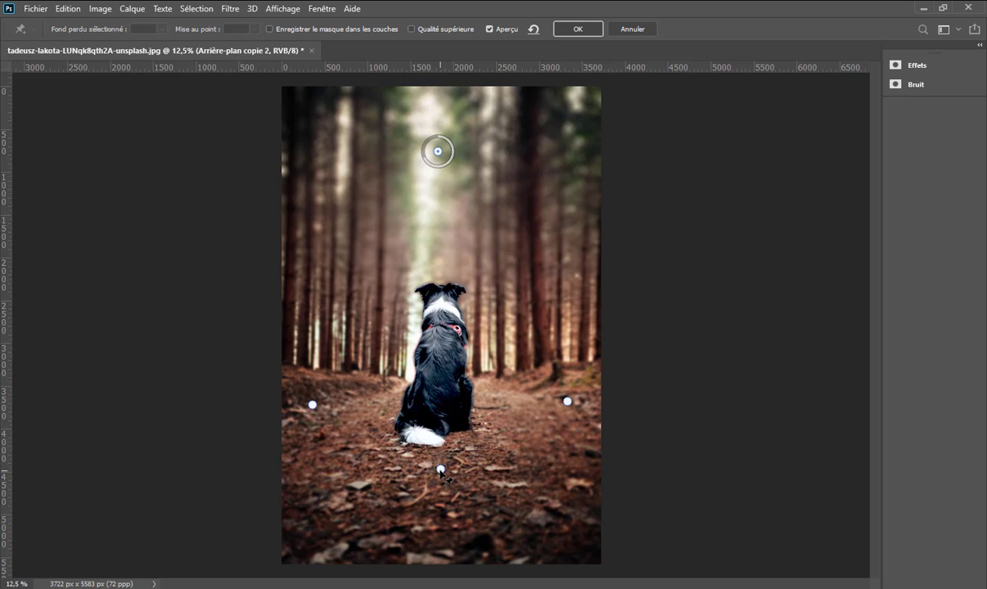
# - Reduce the path pin's blur to 14, move it lower below the dog, and apply
pyautogui.click(441, 470)
pyautogui.moveTo(452, 465)
pyautogui.mouseDown()
pyautogui.moveTo(457, 477)
pyautogui.moveTo(445, 485)
pyautogui.mouseUp()
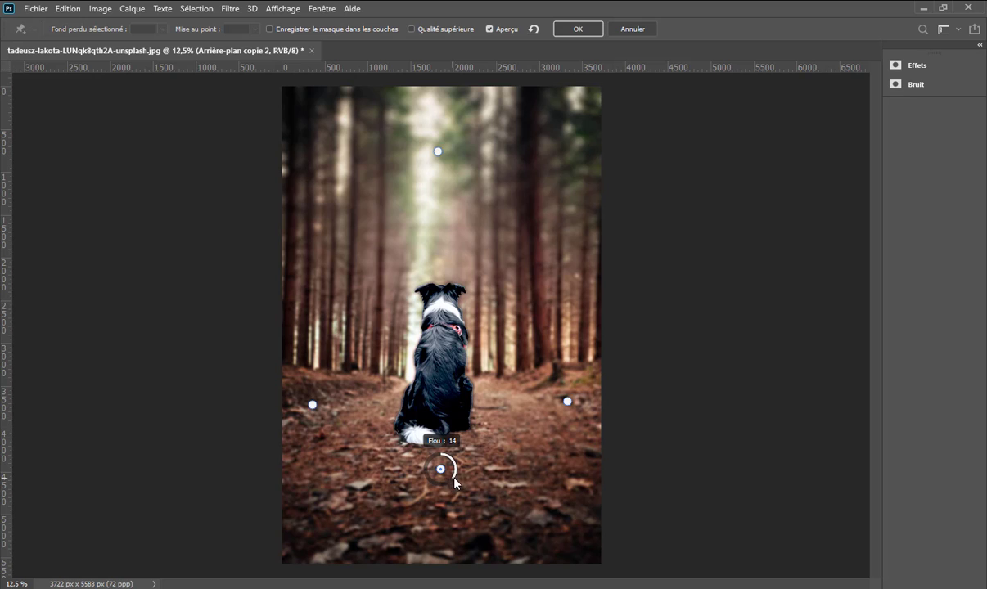
pyautogui.moveTo(437, 471); pyautogui.dragTo(433, 490)
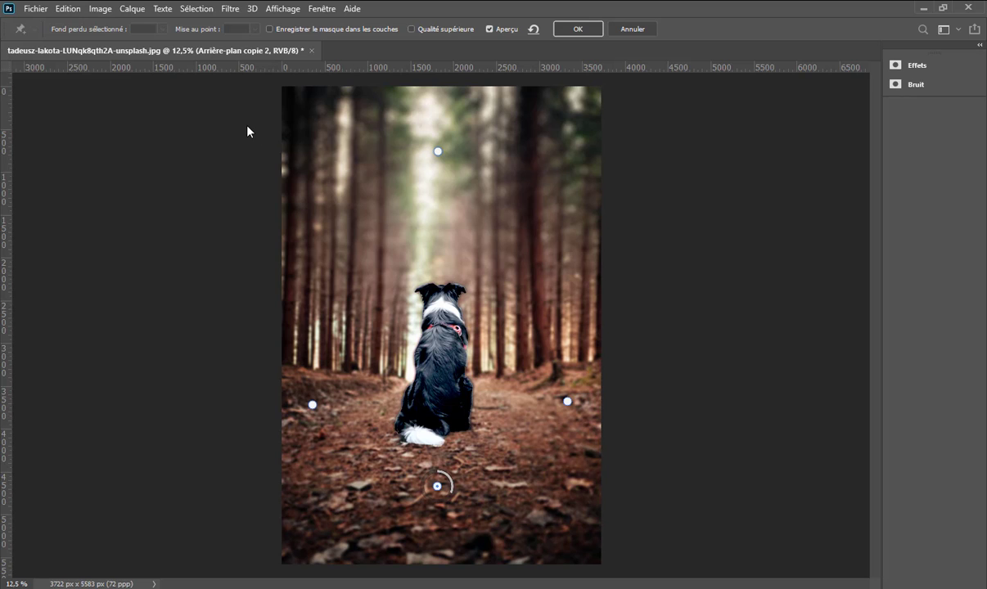
pyautogui.click(582, 31)
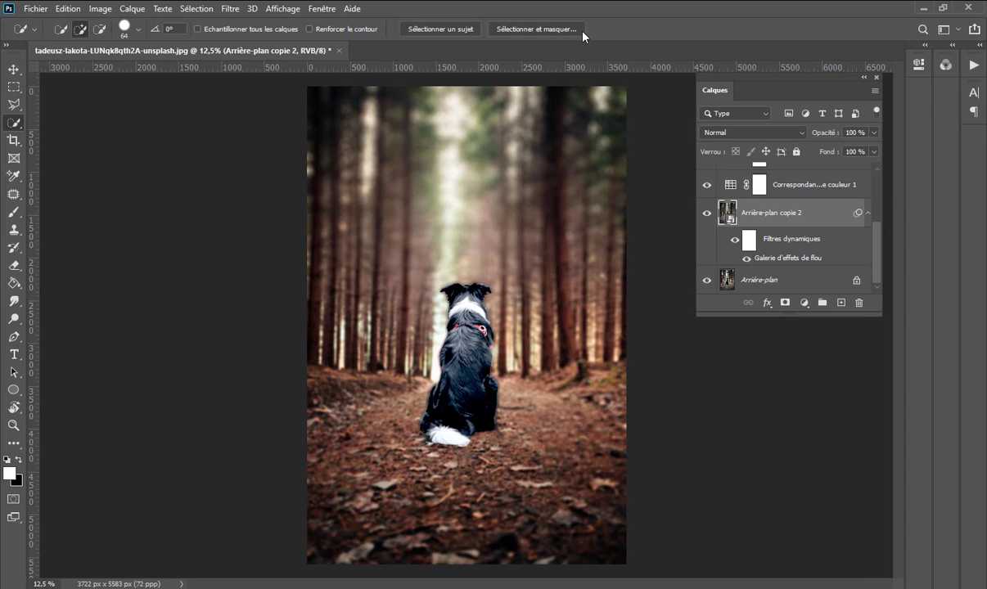
# - Toggle between the original photo and the finished edits to compare them
pyautogui.keyDown('alt'); pyautogui.click(707, 281); pyautogui.keyUp('alt')
pyautogui.keyDown('alt'); pyautogui.click(707, 280); pyautogui.keyUp('alt')
pyautogui.keyDown('alt'); pyautogui.click(707, 281); pyautogui.keyUp('alt')
pyautogui.keyDown('alt'); pyautogui.click(707, 281); pyautogui.keyUp('alt')
# - Add a new empty layer, Calque 1, above the Fond en dégradé 1 glow
pyautogui.moveTo(878, 250); pyautogui.dragTo(820, 154)
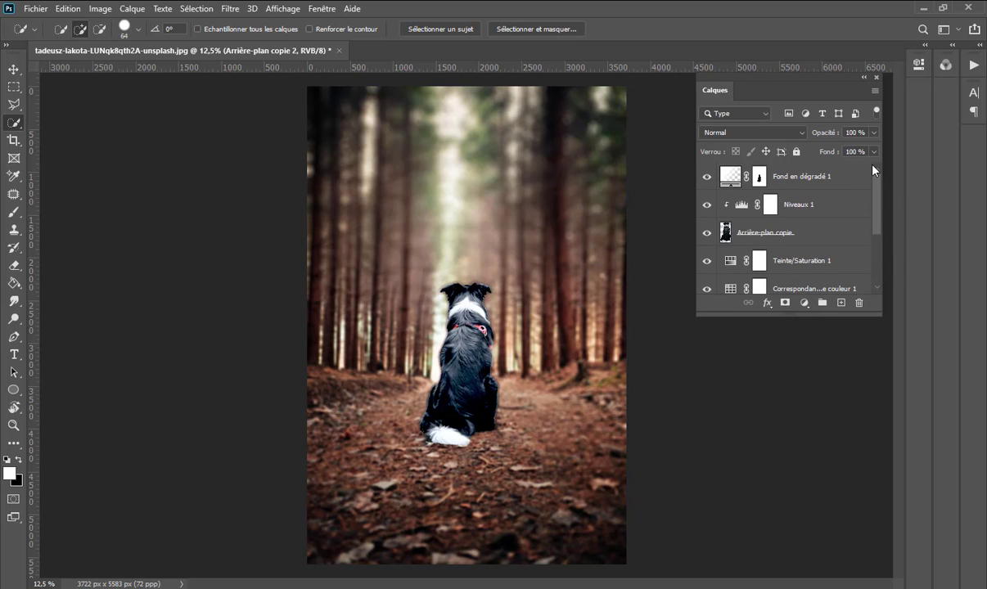
pyautogui.click(730, 176)
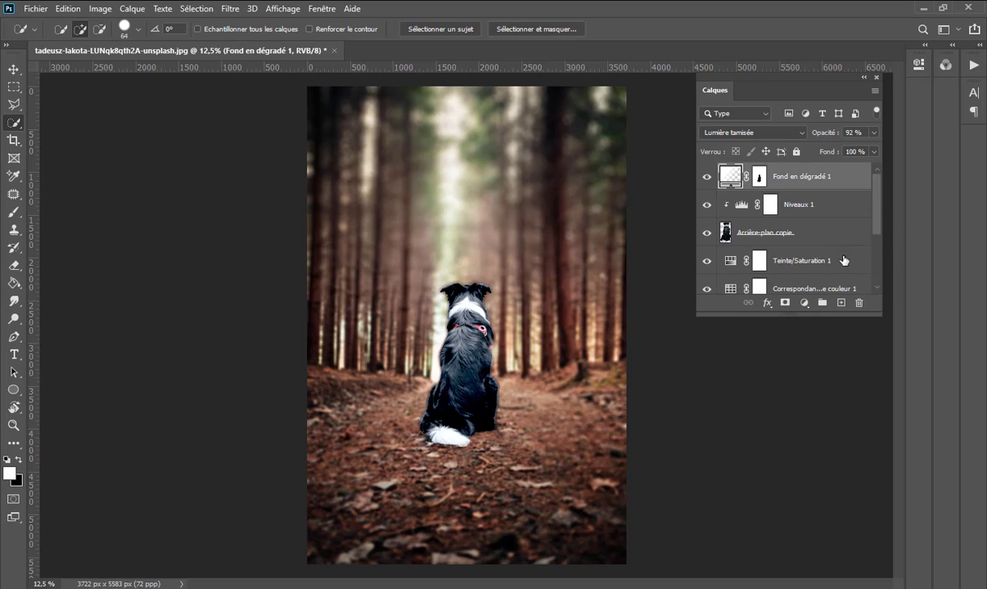
pyautogui.hotkey('ctrl', 'shift', 'alt', 'n')
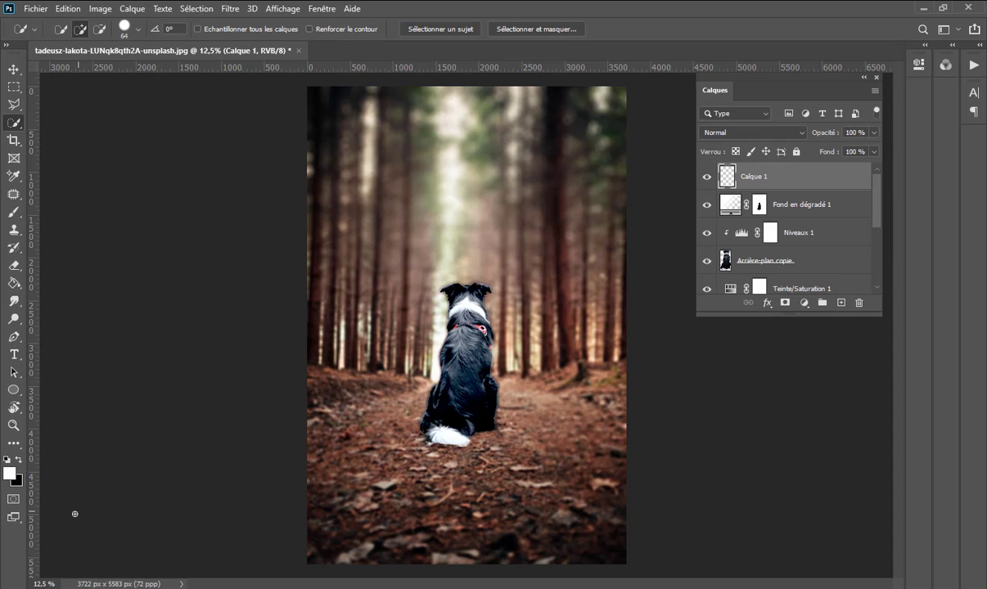
# - Set the foreground colour to yellow-green cee22a
pyautogui.click(12, 474)
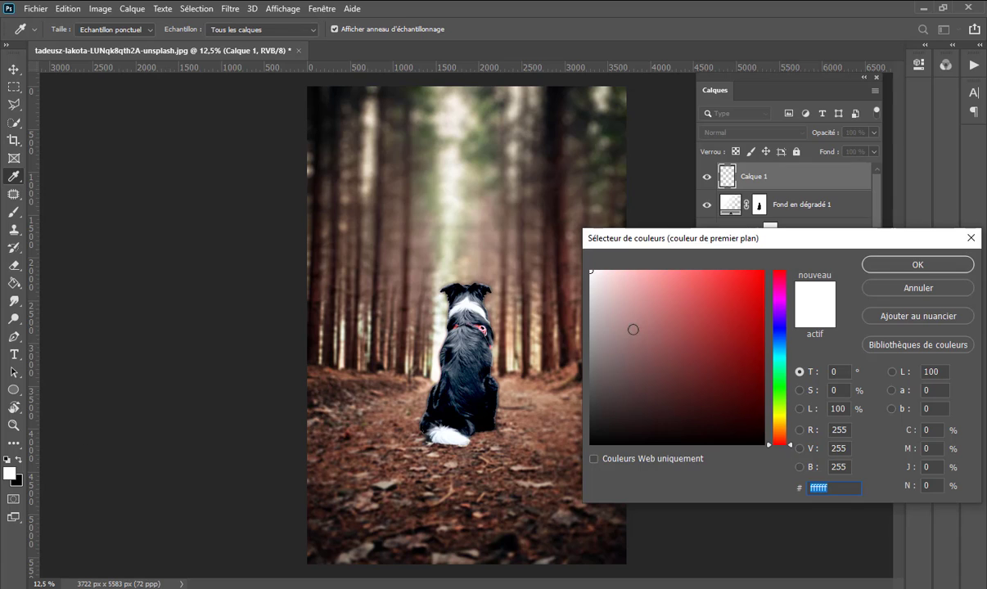
pyautogui.click(774, 415)
pyautogui.moveTo(671, 314); pyautogui.dragTo(732, 290)
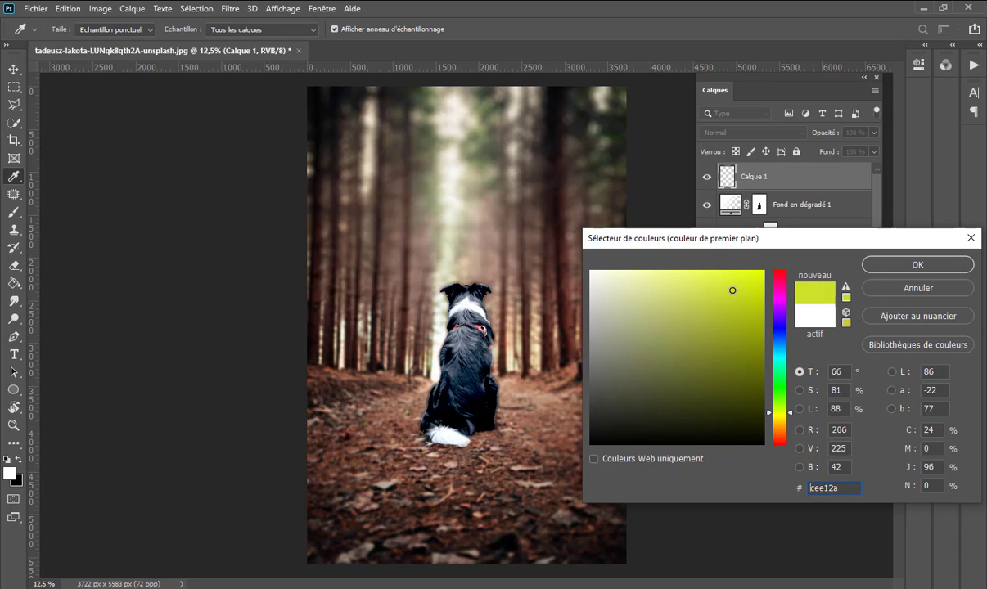
pyautogui.click(869, 265)
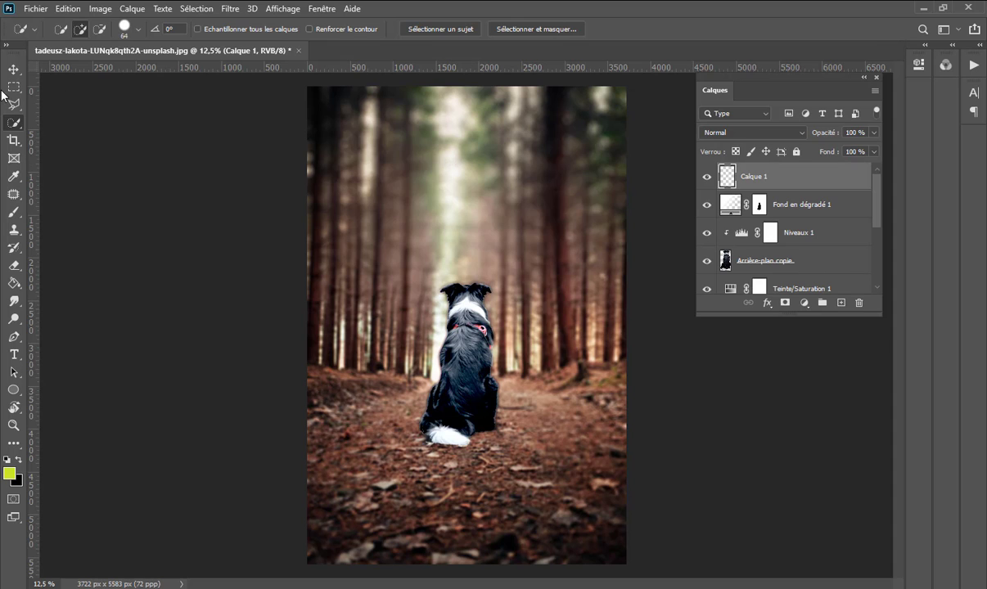
# - Choose the Brush tool with the soft round 'Arrondi flou' preset at 0% hardness
pyautogui.click(13, 212)
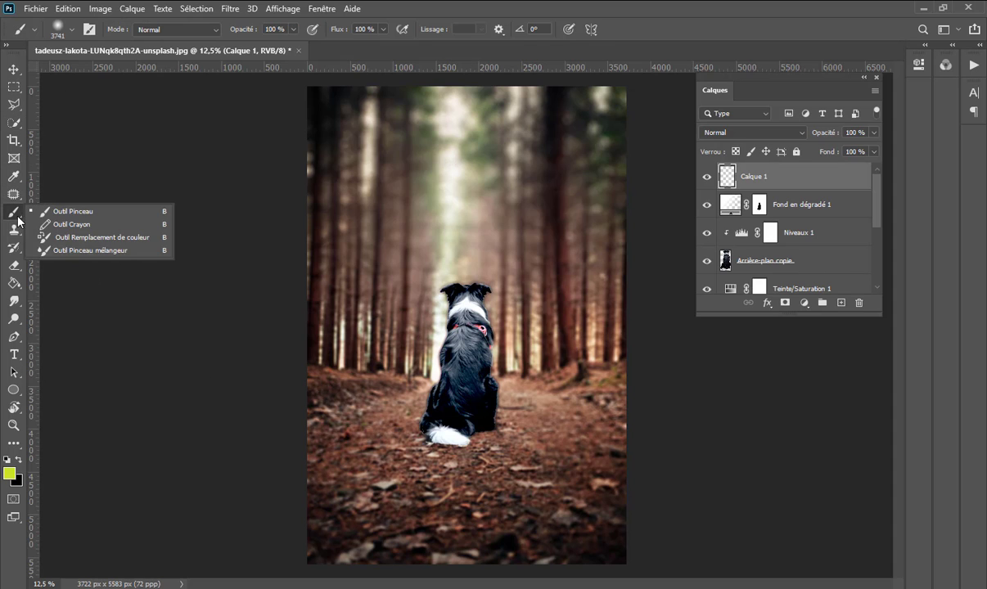
pyautogui.click(81, 212)
pyautogui.click(73, 32)
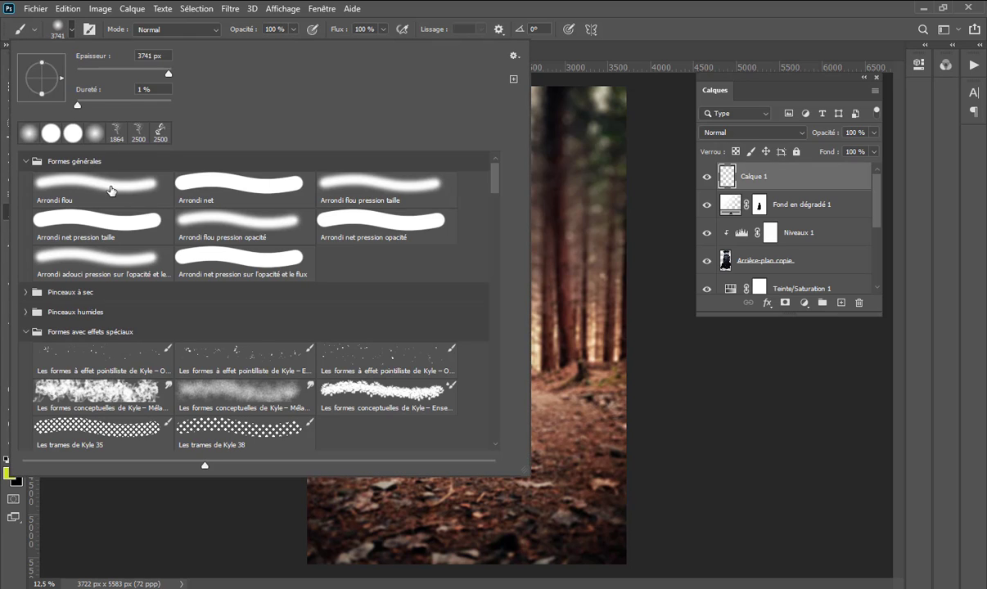
pyautogui.click(110, 189)
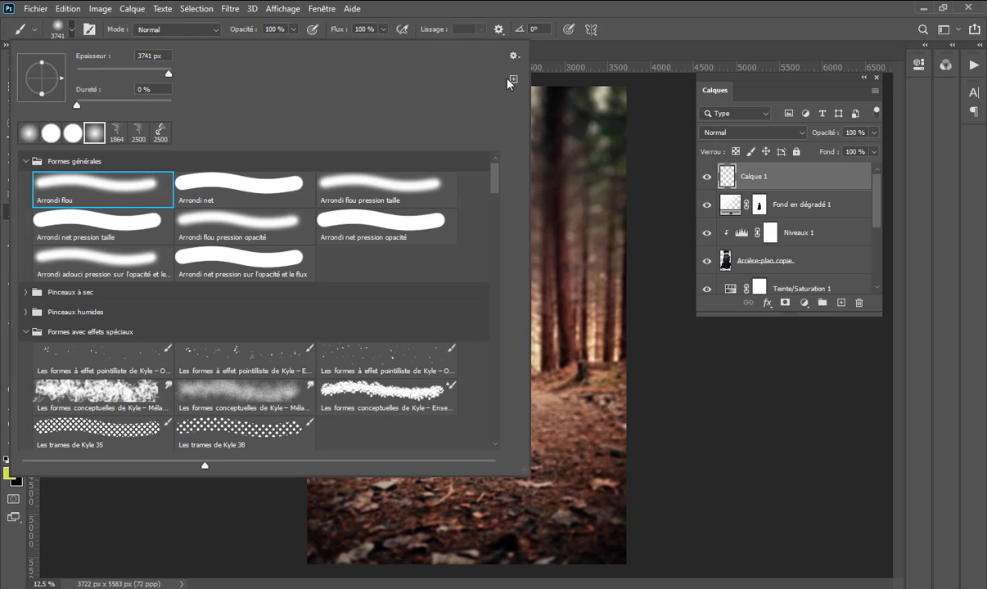
pyautogui.click(649, 4)
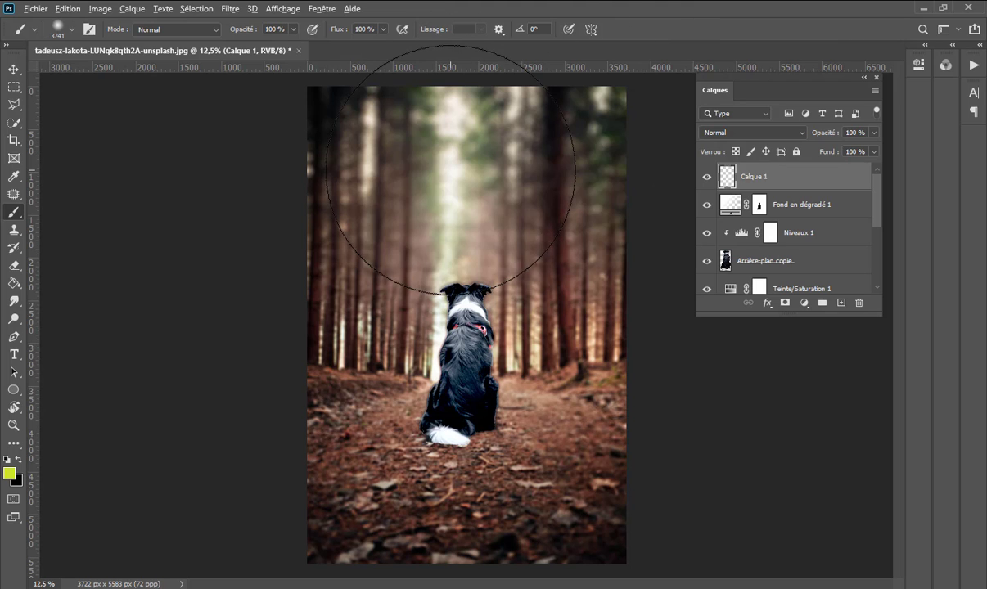
# - Paint one soft yellow-green dab over the upper-left trees with a ~1997 px brush
pyautogui.moveTo(451, 170); pyautogui.dragTo(353, 176)
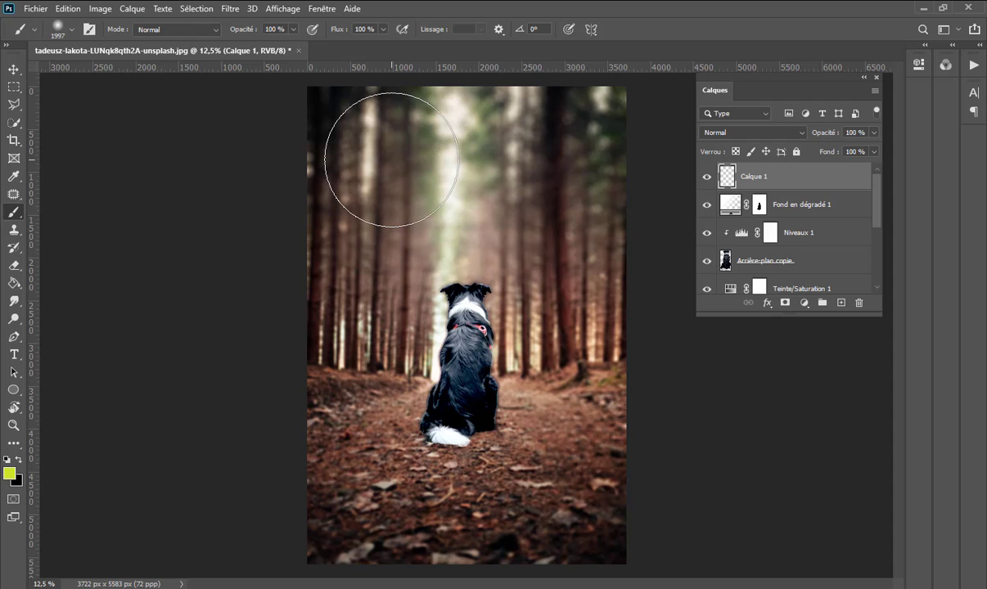
pyautogui.click(391, 158)
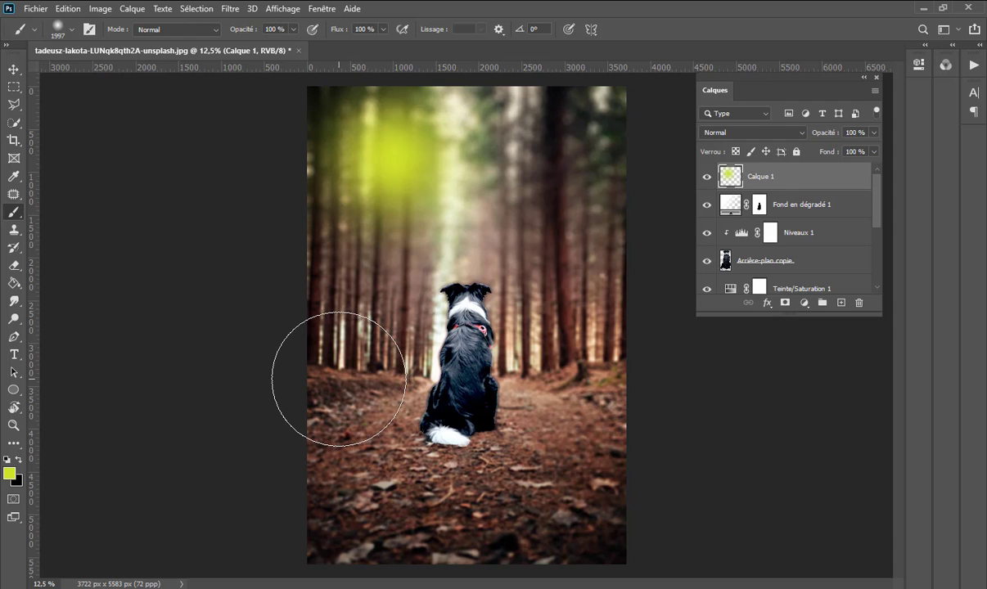
pyautogui.click(68, 8)
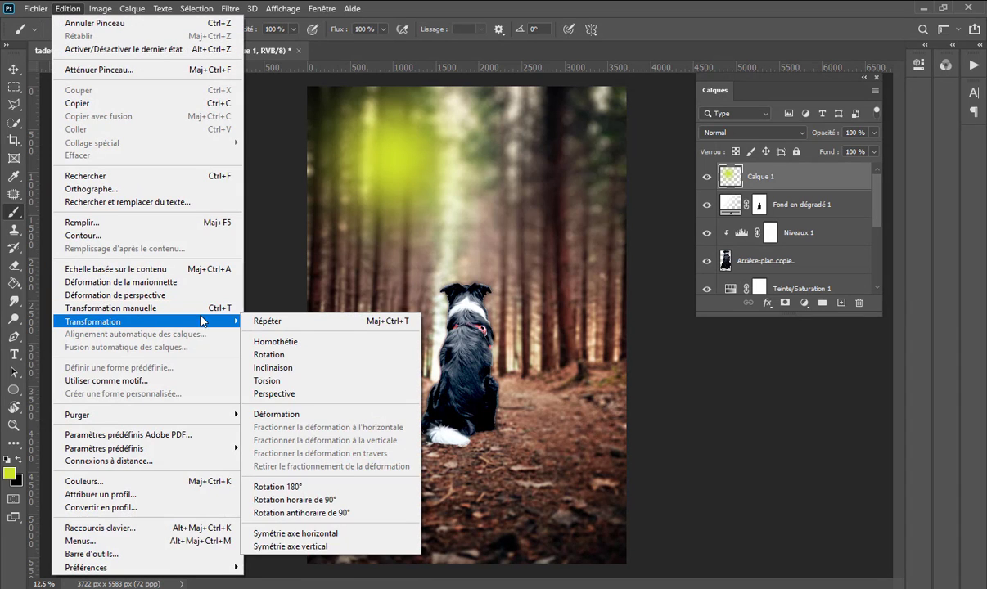
pyautogui.moveTo(147, 321)
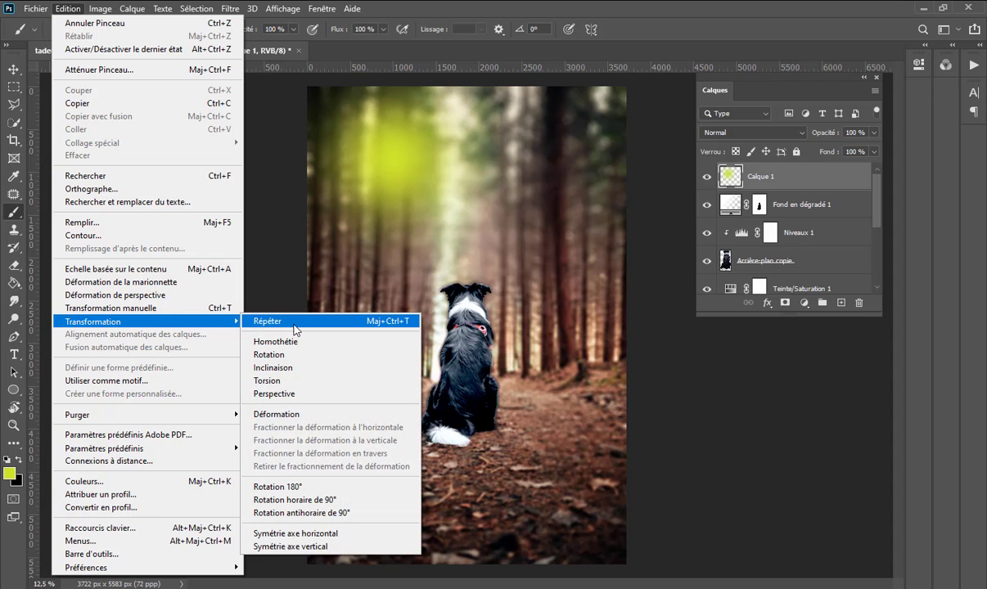
# - Scale the glow wider to the right and taller downward, reposition it, and commit
pyautogui.click(305, 341)
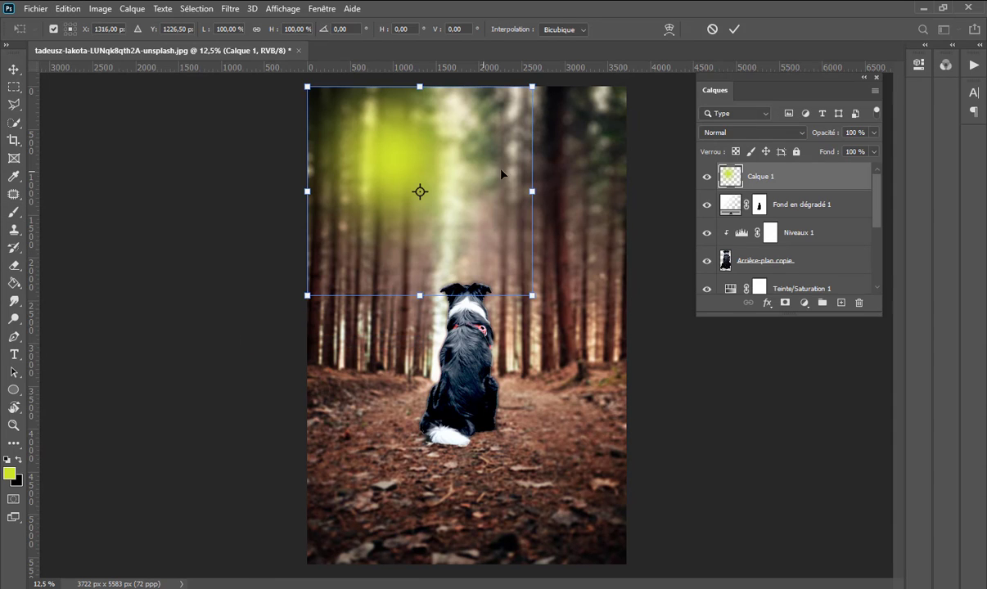
pyautogui.moveTo(532, 193); pyautogui.dragTo(700, 192)
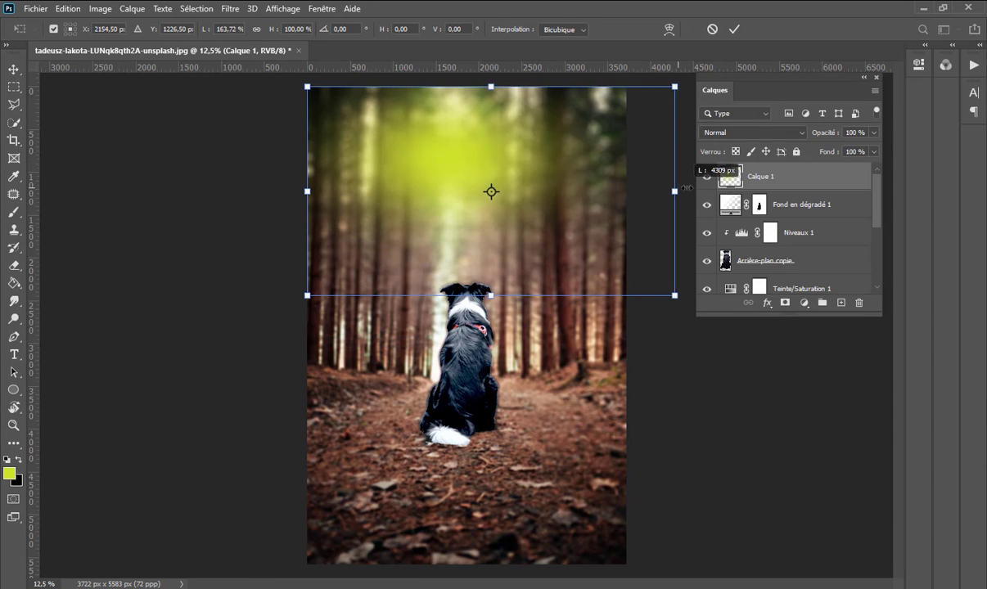
pyautogui.moveTo(470, 156); pyautogui.dragTo(432, 162)
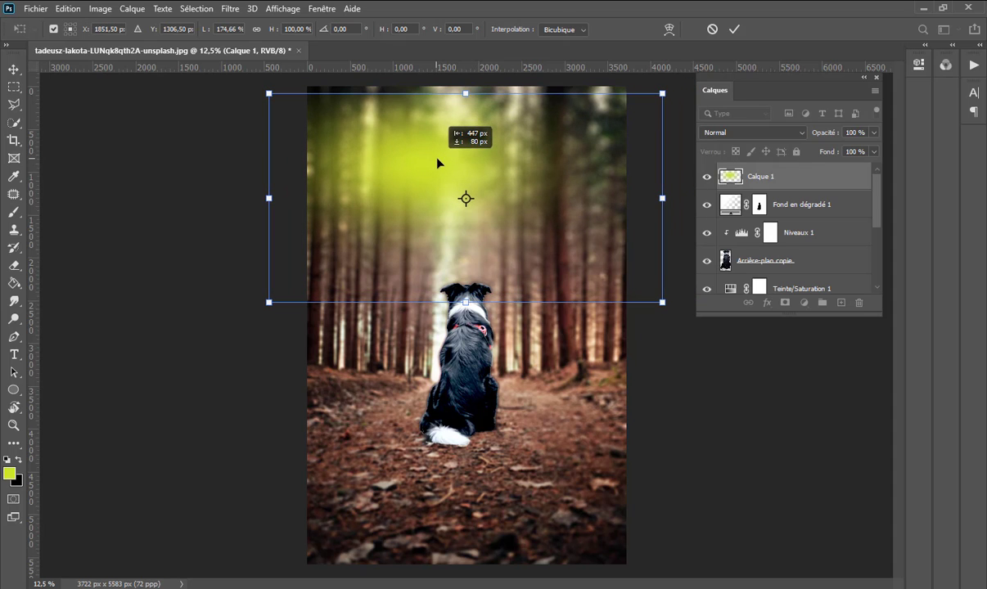
pyautogui.moveTo(465, 301); pyautogui.dragTo(465, 378)
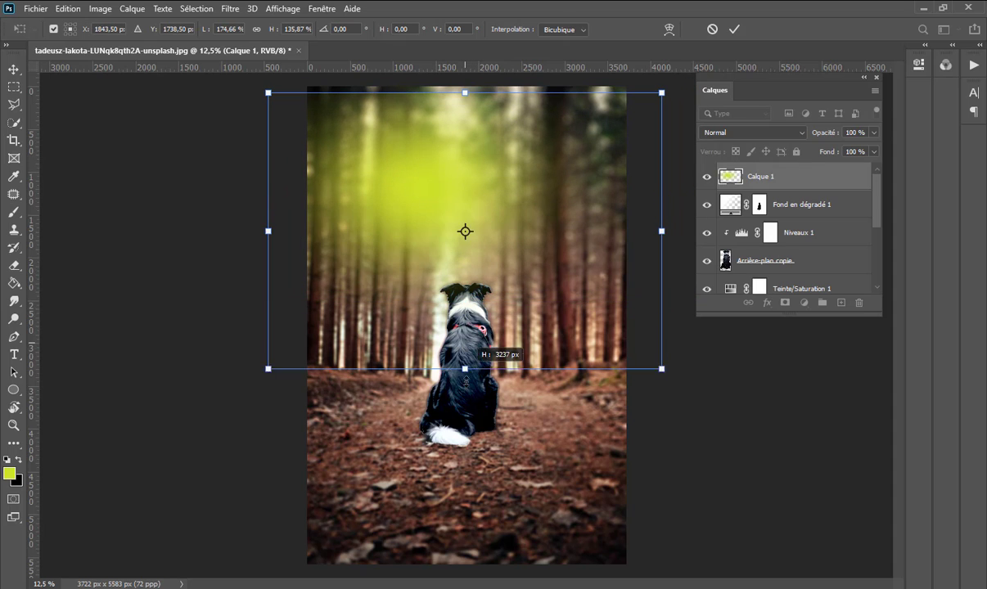
pyautogui.moveTo(388, 214); pyautogui.dragTo(394, 167)
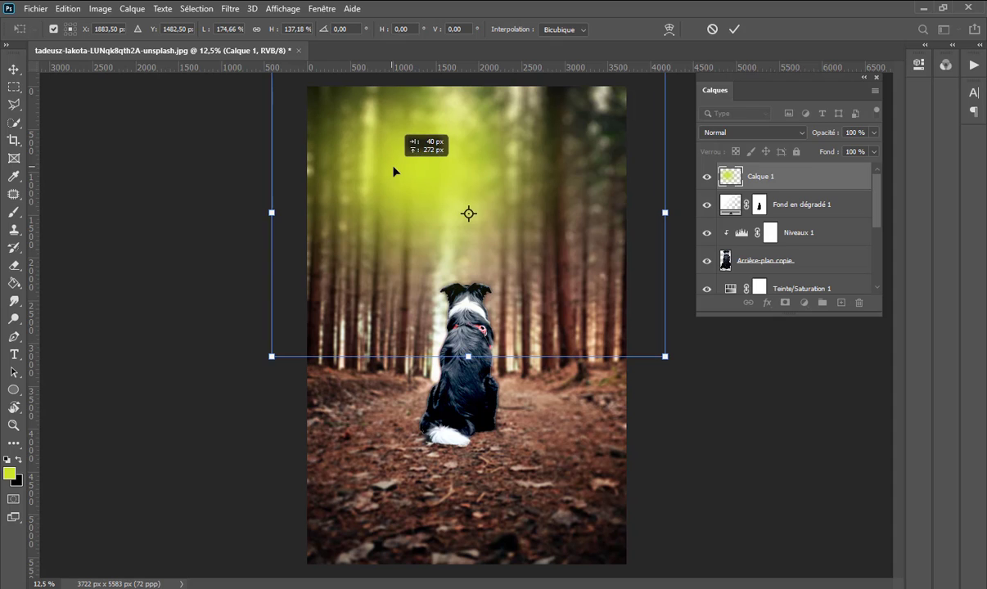
pyautogui.click(737, 31)
# - Set Calque 1 to Superposition blend mode at 55% opacity
pyautogui.press('b')
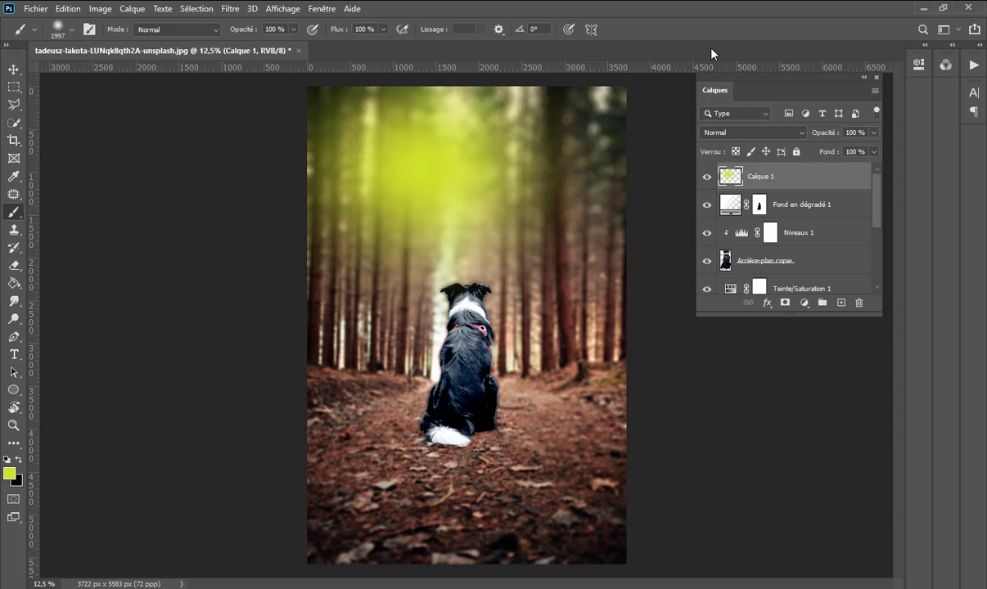
pyautogui.click(781, 133)
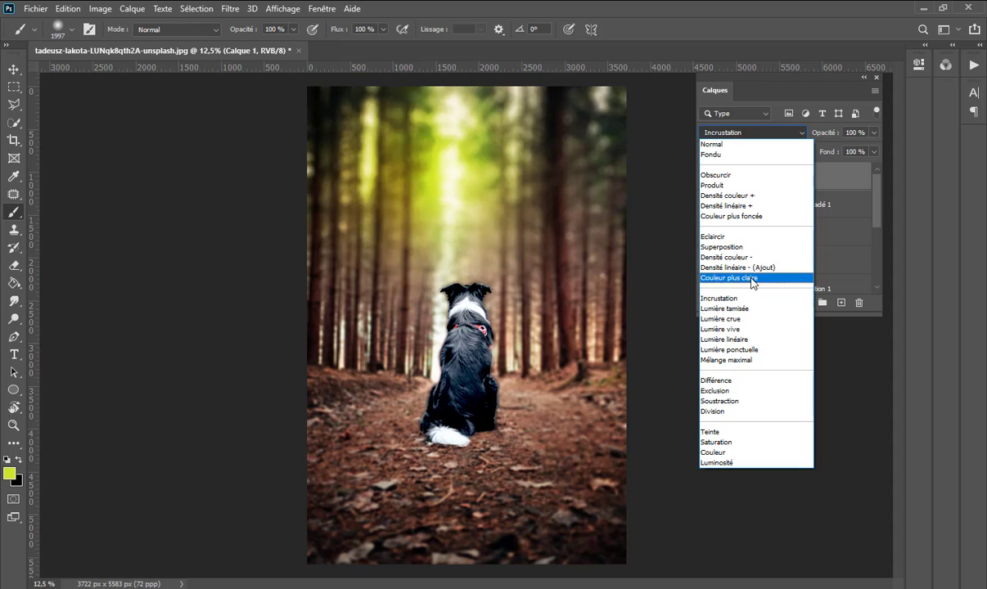
pyautogui.click(752, 247)
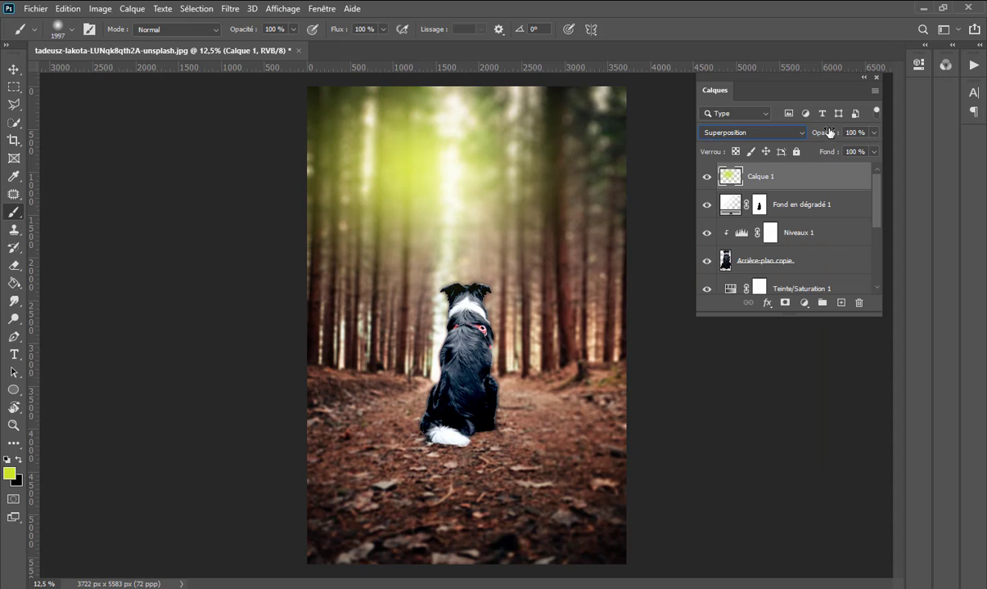
pyautogui.moveTo(827, 134); pyautogui.dragTo(800, 136)
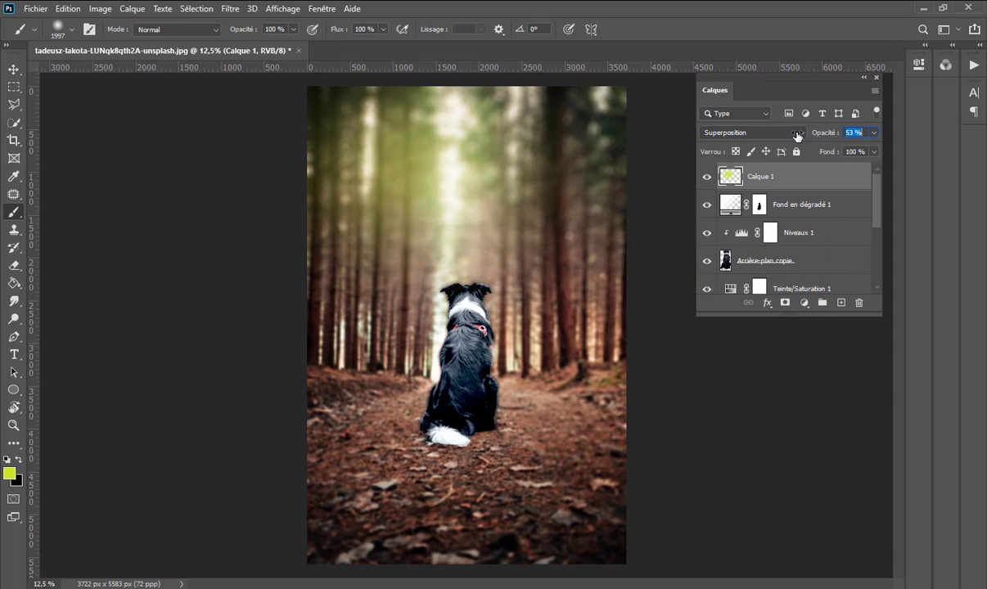
pyautogui.click(16, 69)
# - Move the glow down over the centre above the dog and stretch its top edge upward
pyautogui.moveTo(417, 156)
pyautogui.mouseDown()
pyautogui.moveTo(522, 166)
pyautogui.moveTo(463, 221)
pyautogui.moveTo(454, 153)
pyautogui.moveTo(457, 189)
pyautogui.mouseUp()
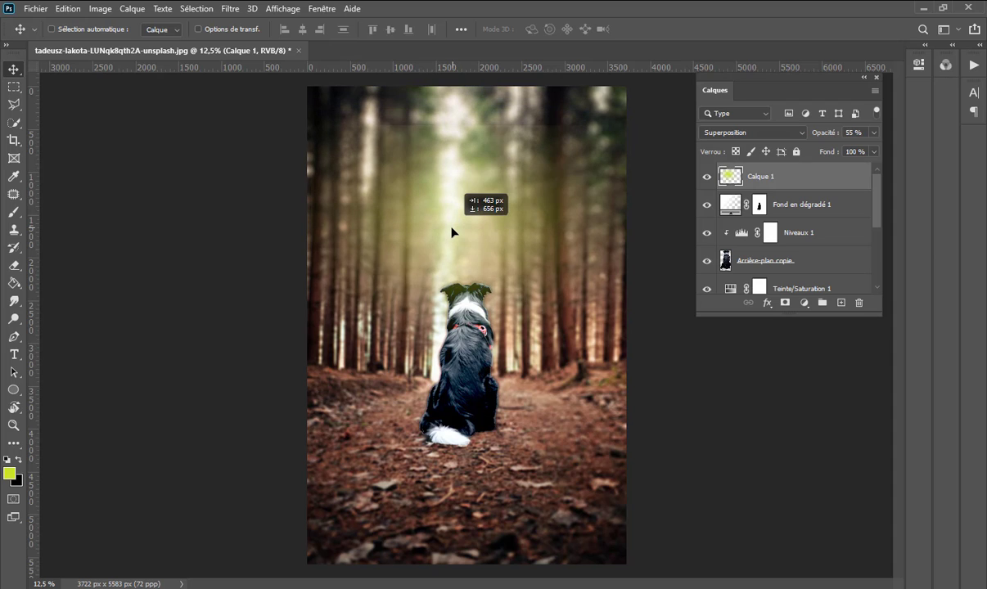
pyautogui.moveTo(456, 189)
pyautogui.mouseDown()
pyautogui.moveTo(454, 234)
pyautogui.moveTo(452, 205)
pyautogui.mouseUp()
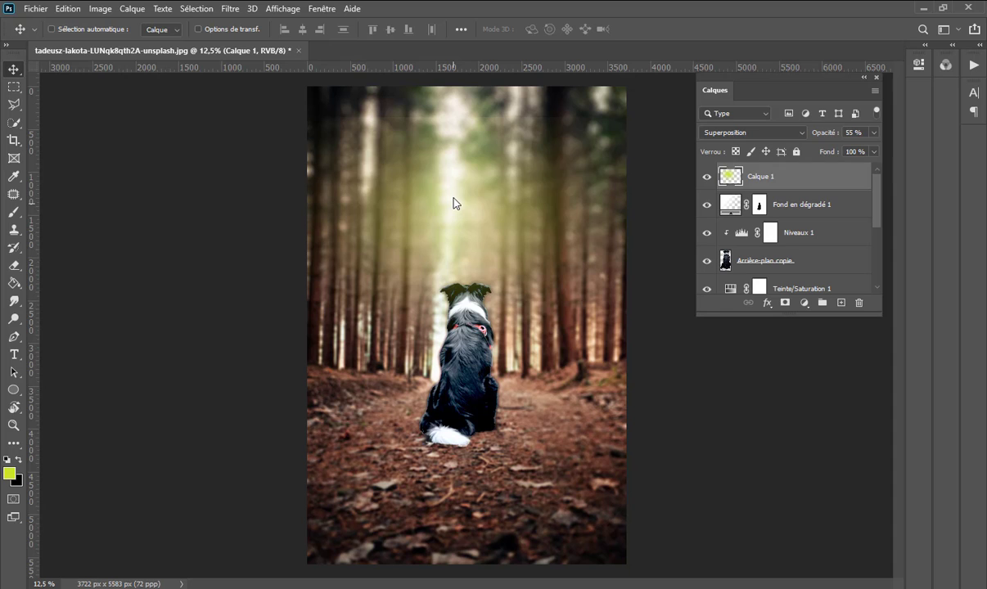
pyautogui.hotkey('ctrl', 't')
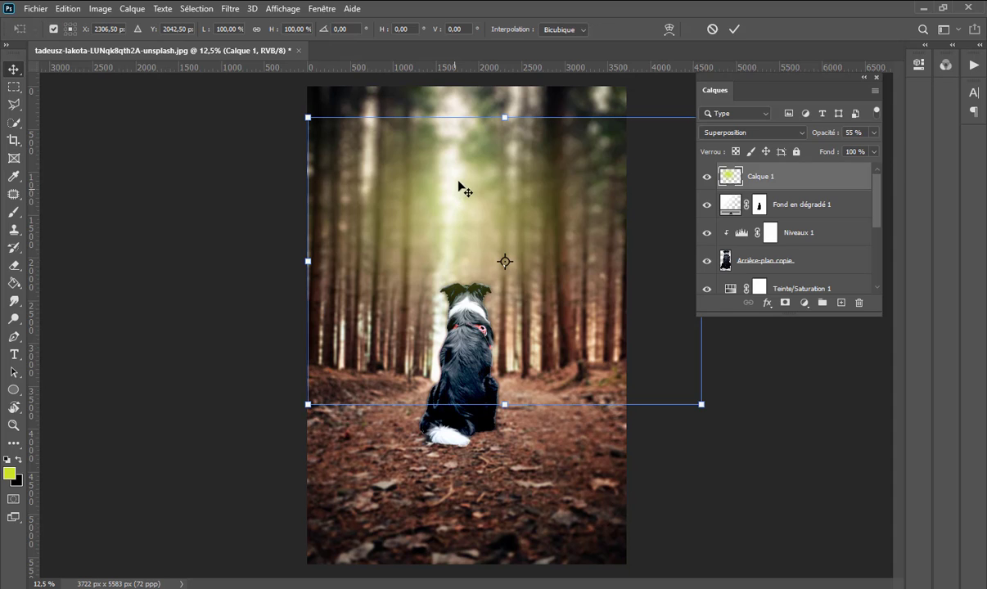
pyautogui.moveTo(507, 118); pyautogui.dragTo(506, 74)
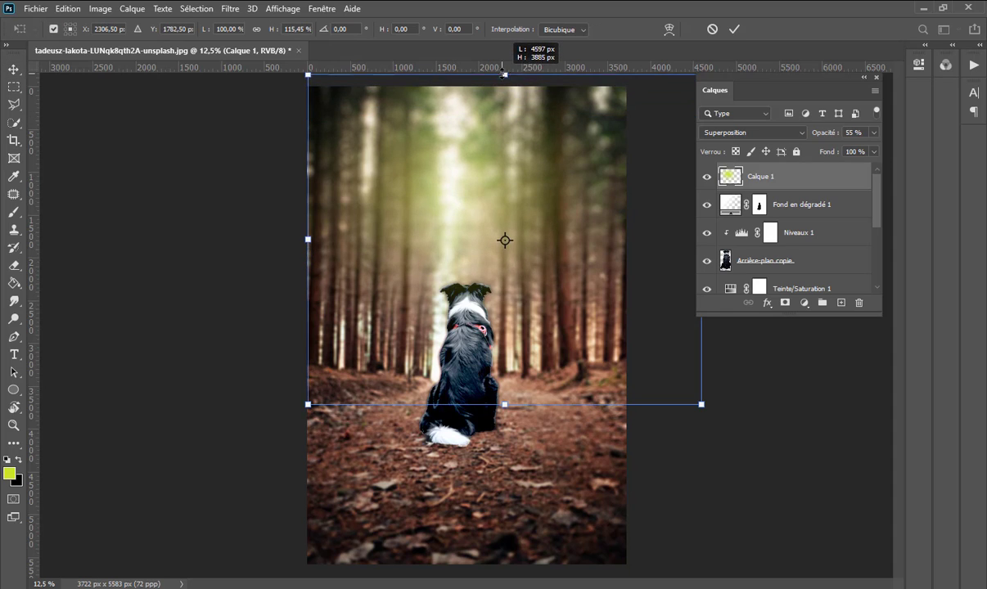
pyautogui.moveTo(455, 138)
pyautogui.mouseDown()
pyautogui.moveTo(465, 173)
pyautogui.moveTo(463, 164)
pyautogui.mouseUp()
pyautogui.click(734, 29)
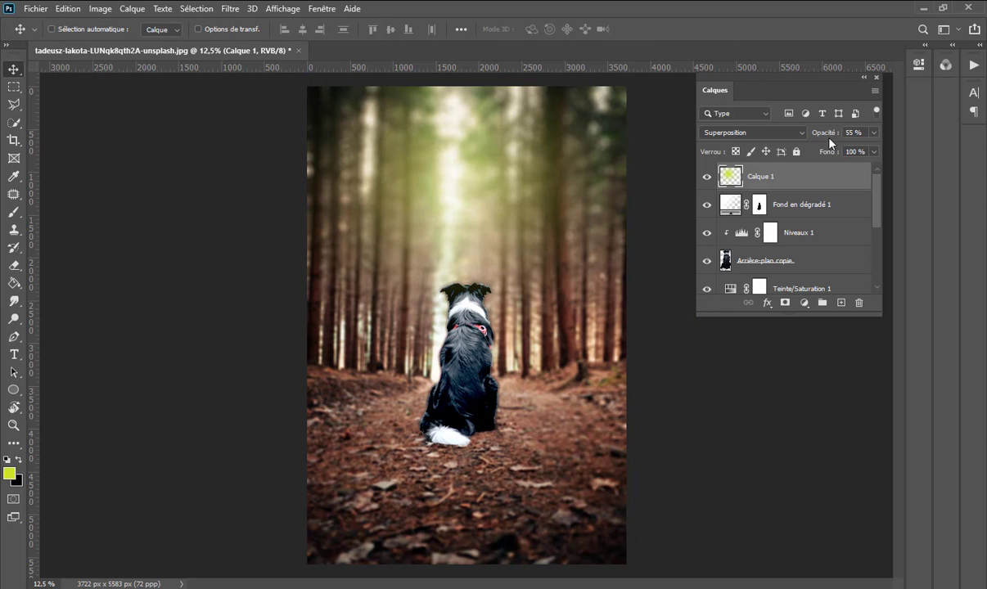
# - Lower the glow's opacity to 32% and toggle it to compare
pyautogui.moveTo(829, 137); pyautogui.dragTo(811, 139)
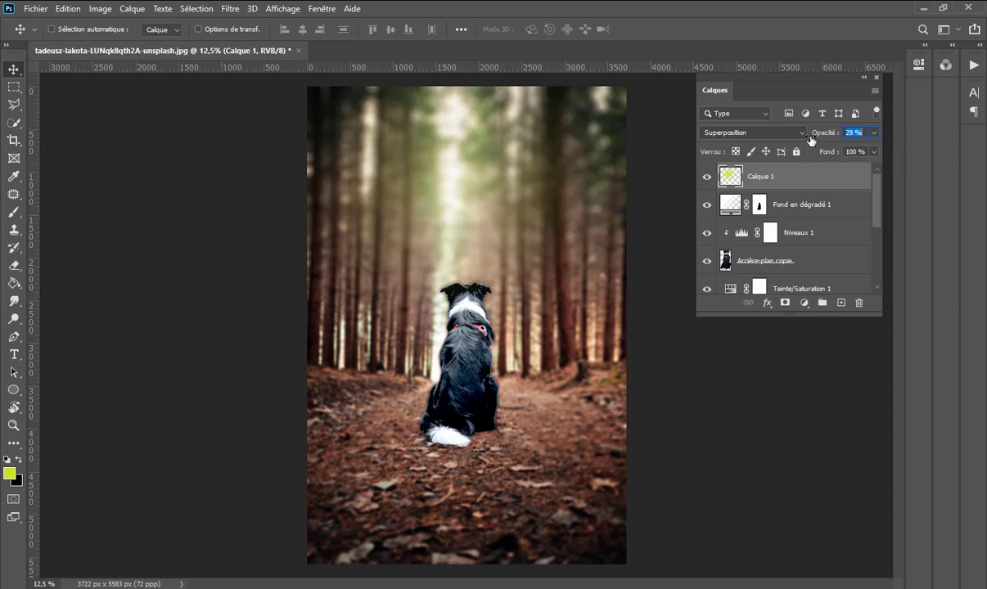
pyautogui.click(707, 177)
pyautogui.click(707, 177)
pyautogui.click(707, 177)
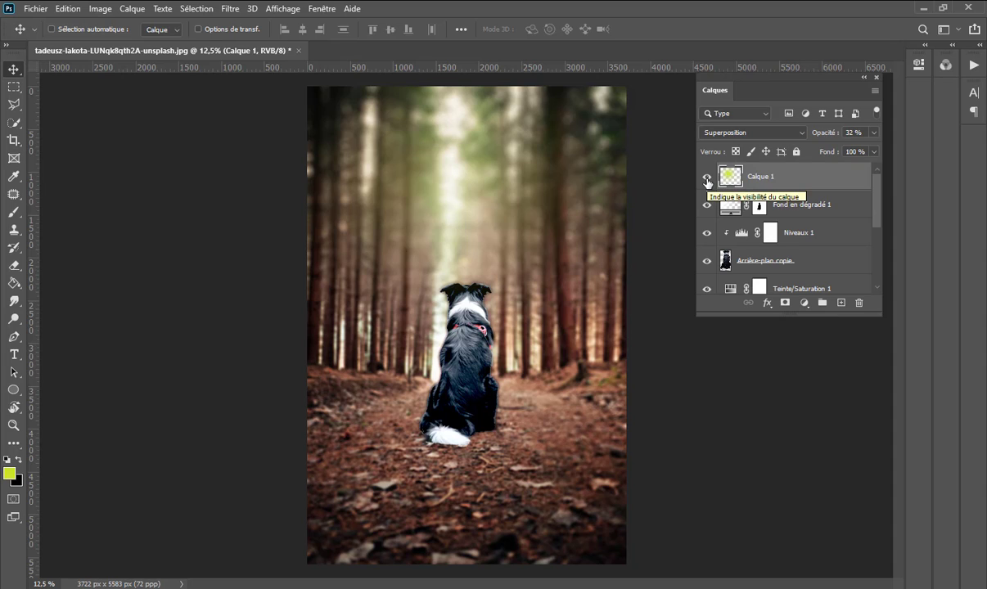
pyautogui.scroll(-2, 707, 246)
pyautogui.scroll(-3, 707, 270)
pyautogui.keyDown('alt'); pyautogui.click(707, 281); pyautogui.keyUp('alt')
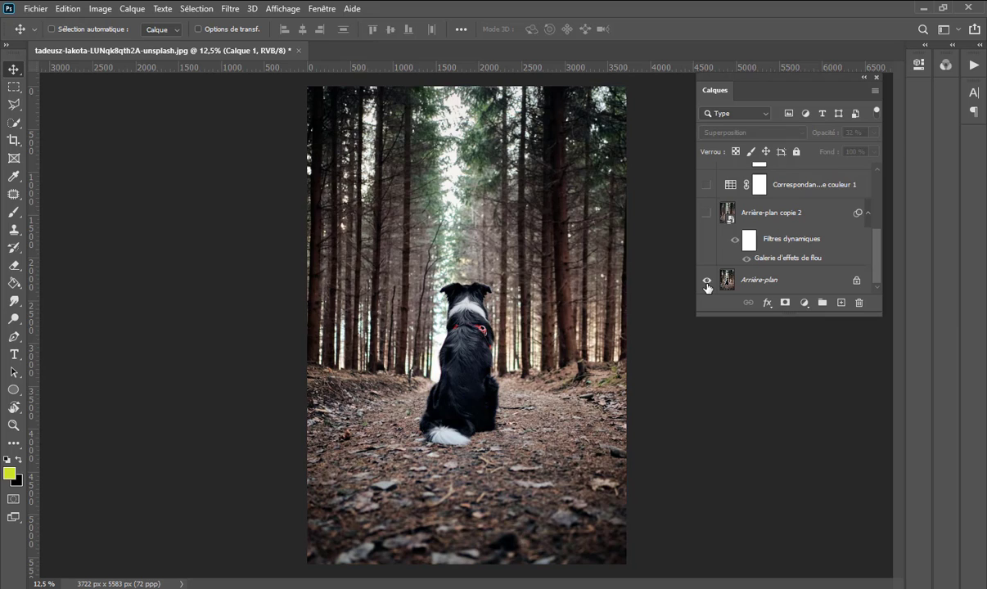
pyautogui.keyDown('alt'); pyautogui.click(707, 280); pyautogui.keyUp('alt')
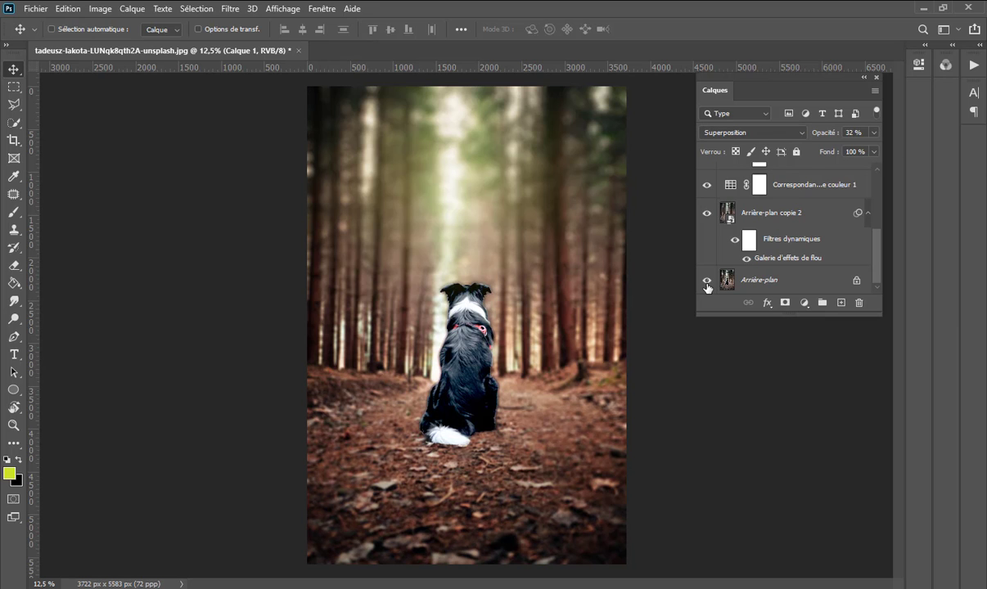
pyautogui.keyDown('alt'); pyautogui.click(707, 281); pyautogui.keyUp('alt')
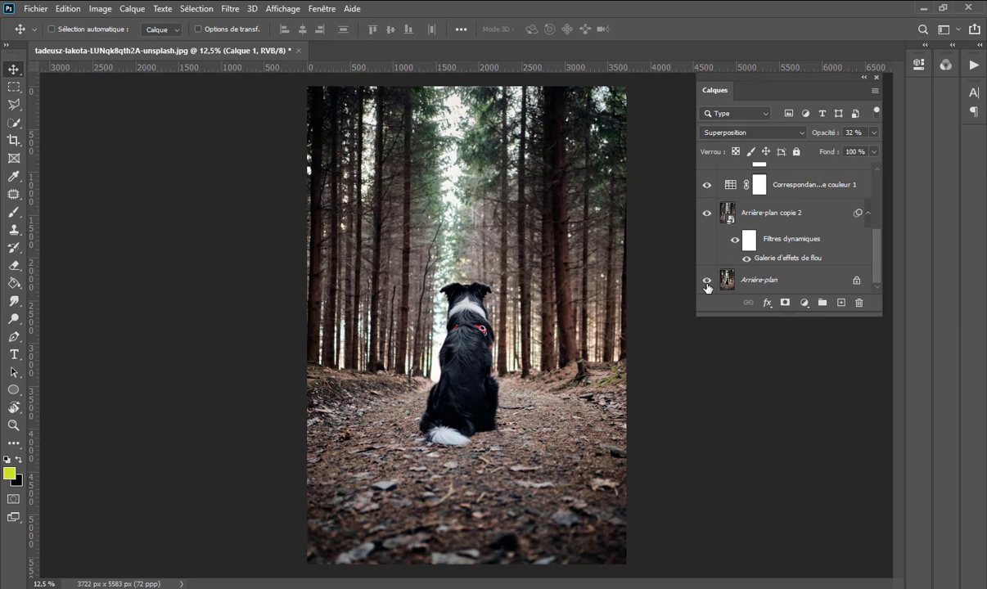
pyautogui.keyDown('alt'); pyautogui.click(707, 281); pyautogui.keyUp('alt')
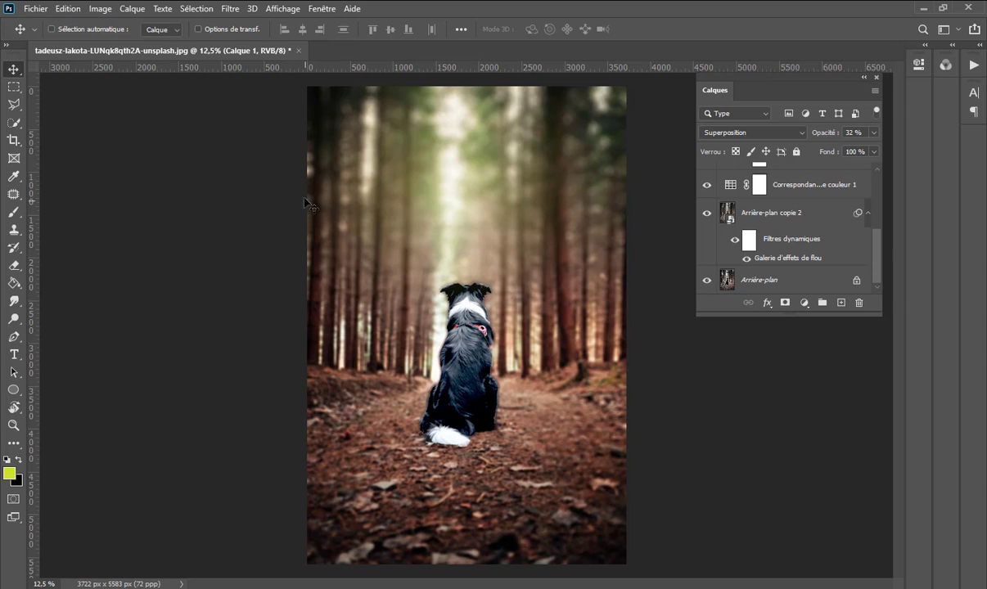